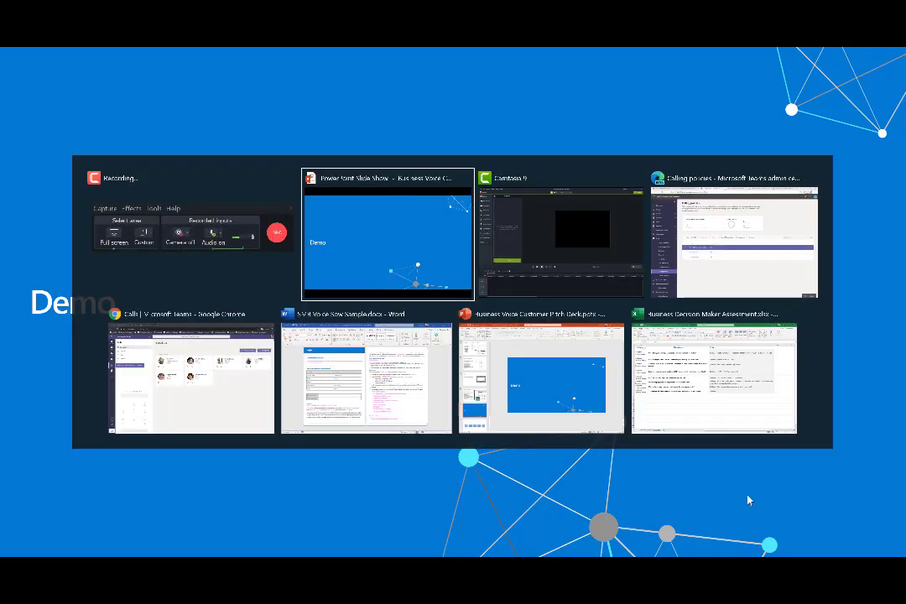
{"action": "key", "text": "alt+Tab"}
{"action": "key", "text": "alt+Tab"}
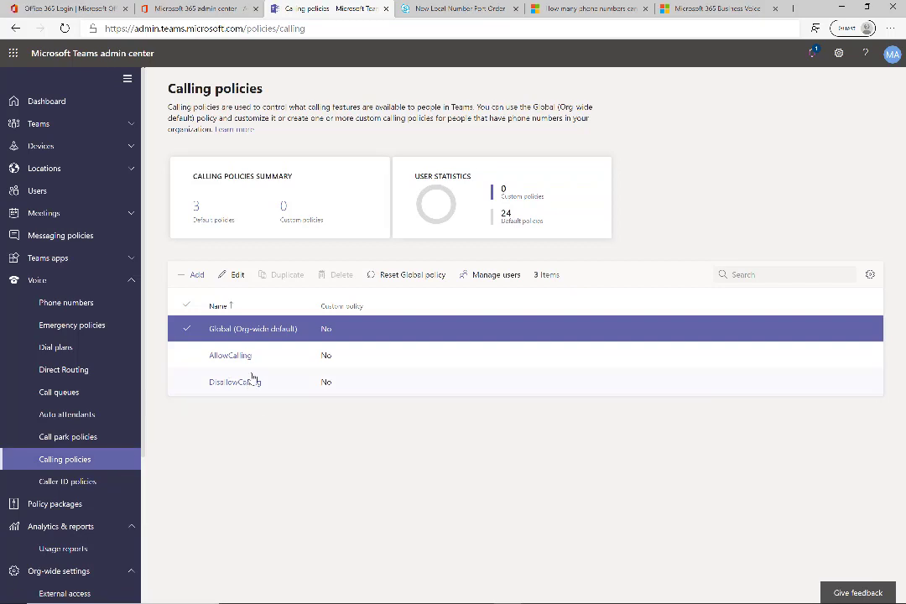
{"action": "left_click", "coordinate": [237, 329]}
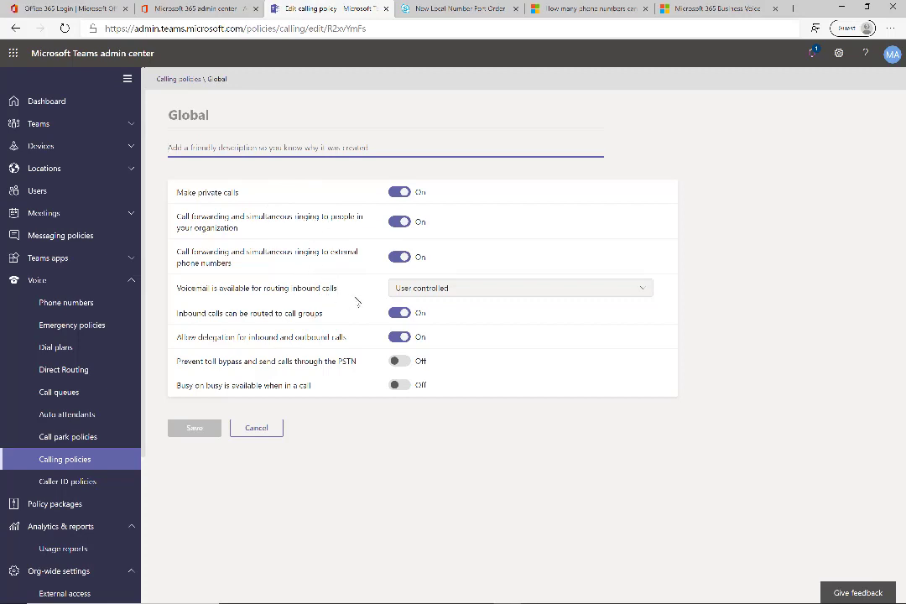
{"action": "left_click", "coordinate": [420, 289]}
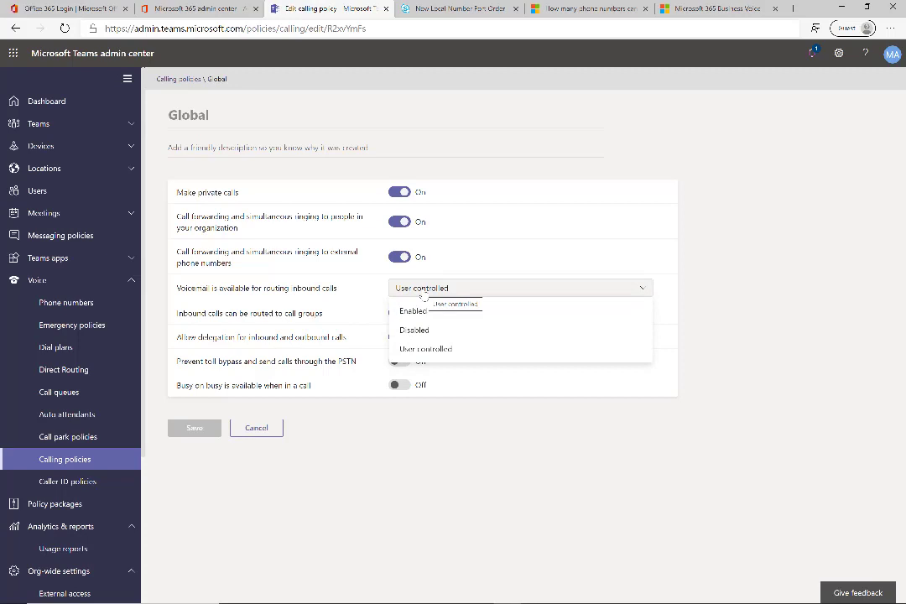
{"action": "left_click", "coordinate": [423, 292]}
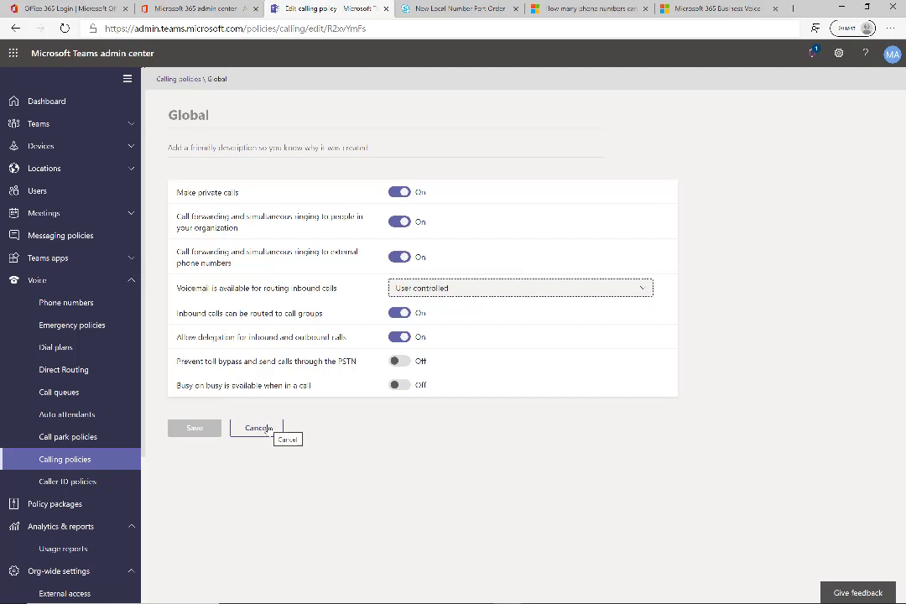
{"action": "left_click", "coordinate": [258, 428]}
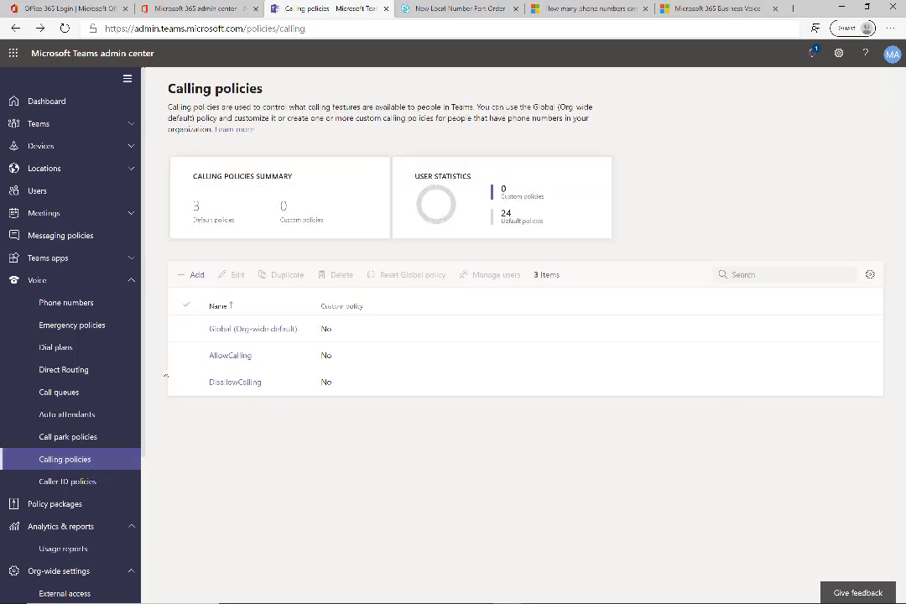
{"action": "left_click", "coordinate": [194, 274]}
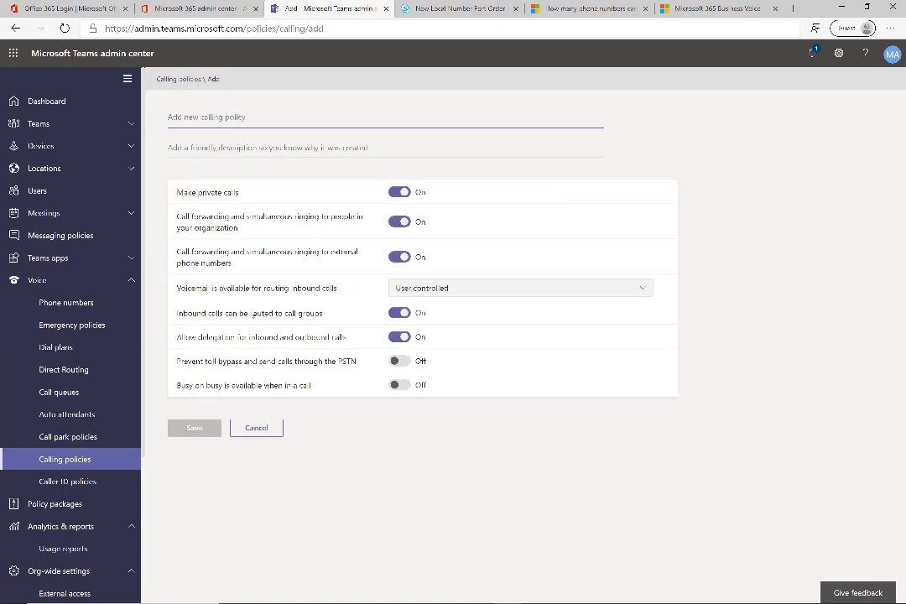
{"action": "left_click", "coordinate": [256, 428]}
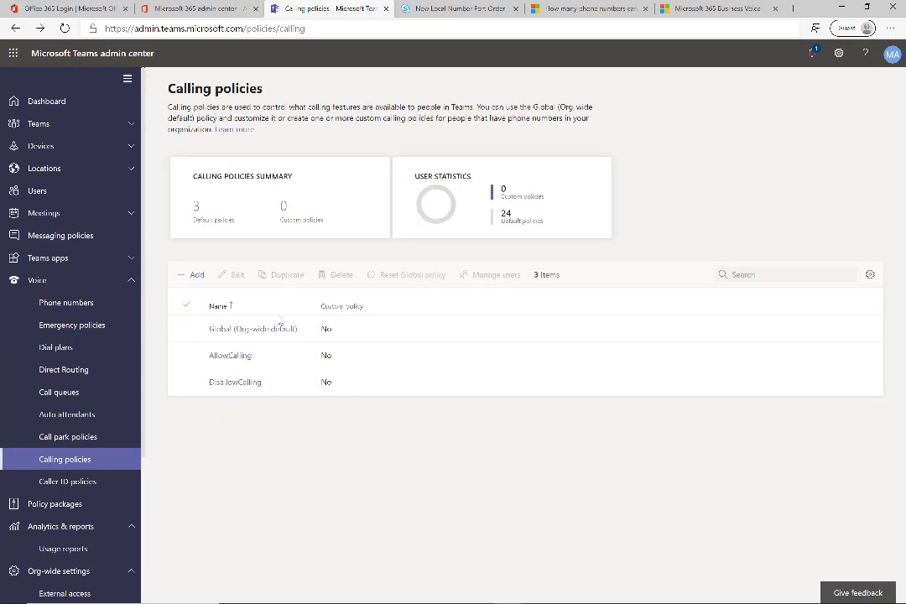
Inspect the Global caller ID policy's Replace caller ID options without saving, then view Call park policies.
{"action": "left_click", "coordinate": [93, 481]}
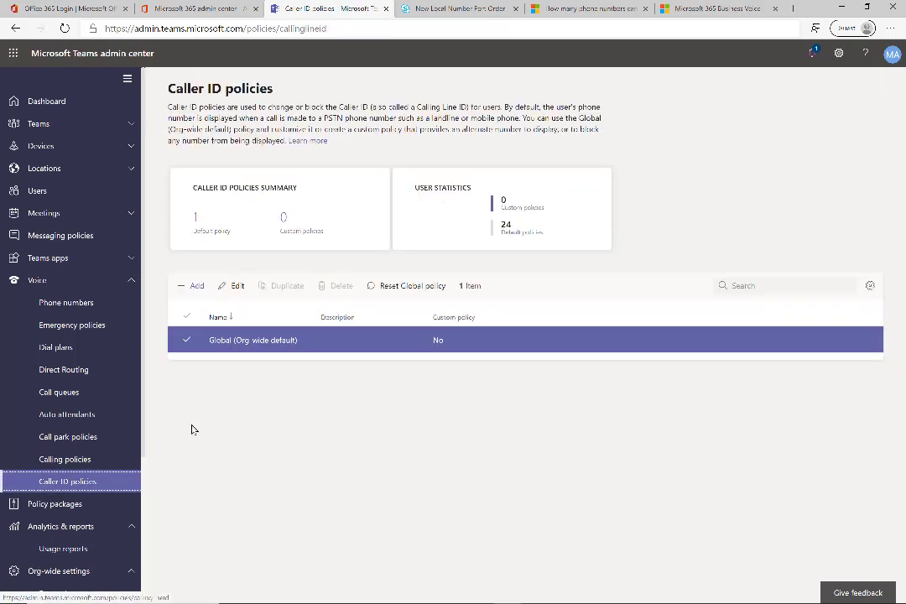
{"action": "left_click", "coordinate": [222, 342]}
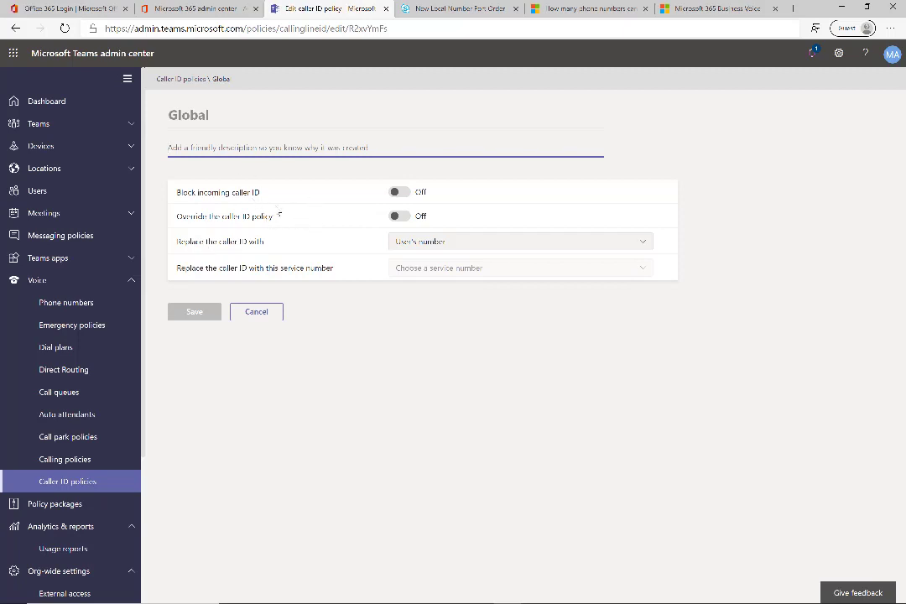
{"action": "left_click", "coordinate": [417, 245]}
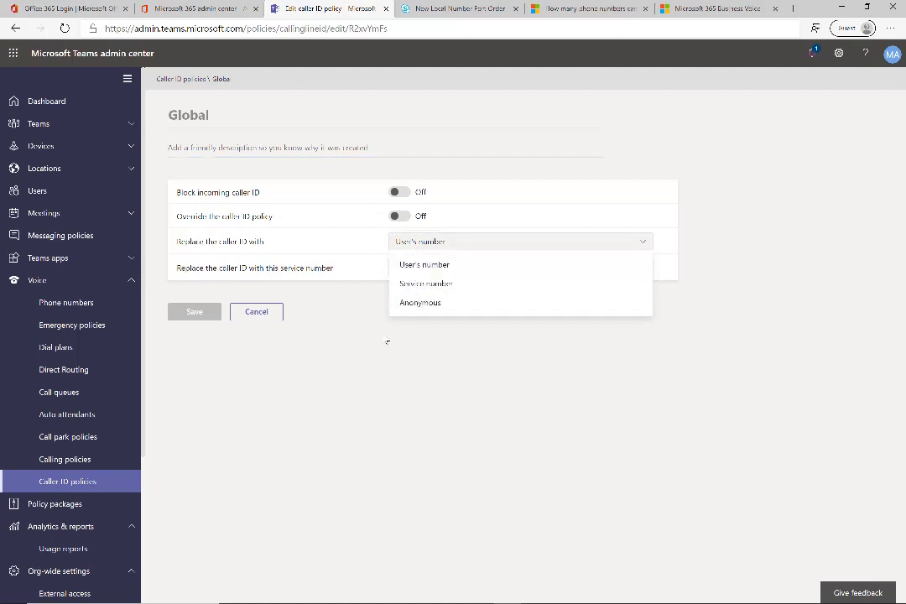
{"action": "key", "text": "Escape"}
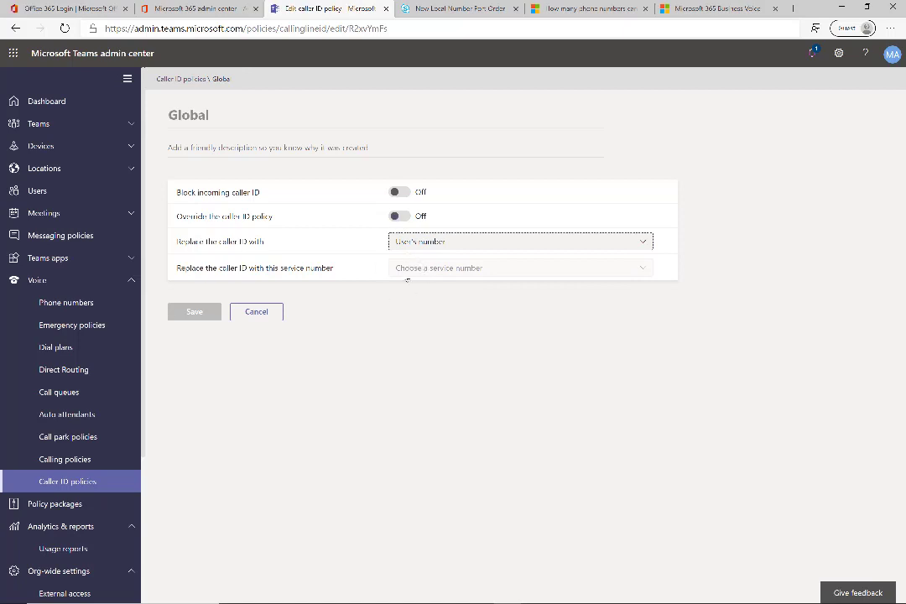
{"action": "left_click", "coordinate": [273, 319]}
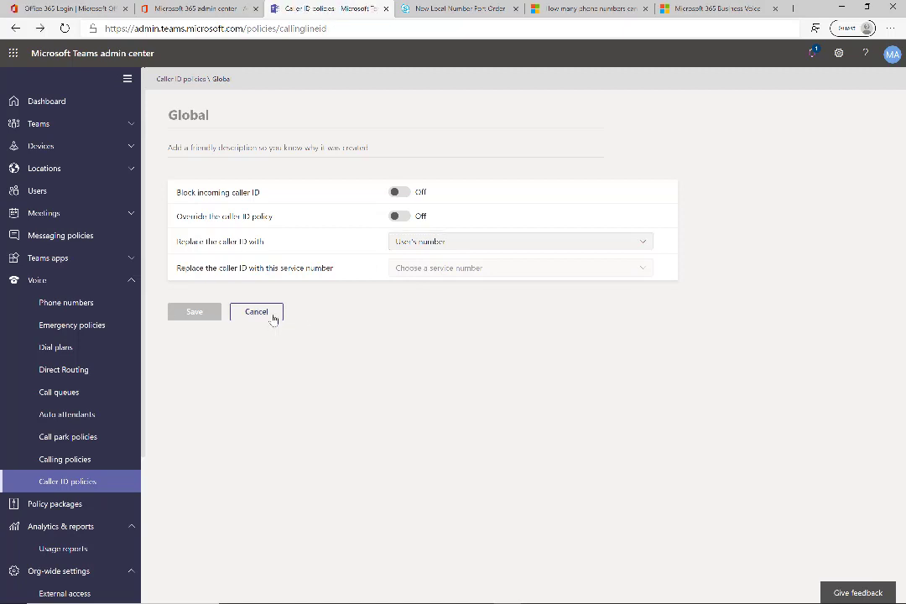
{"action": "left_click", "coordinate": [99, 443]}
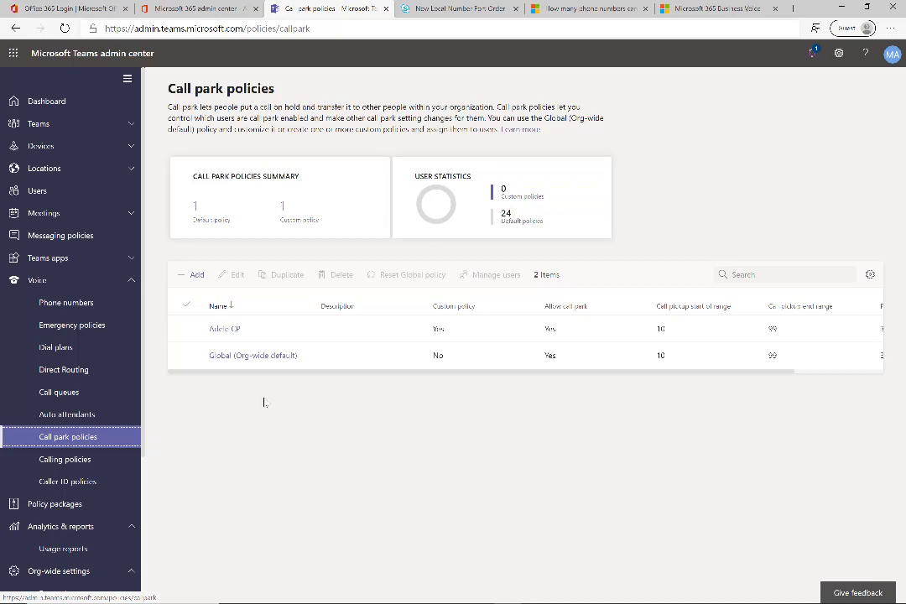
{"action": "right_click", "coordinate": [263, 403]}
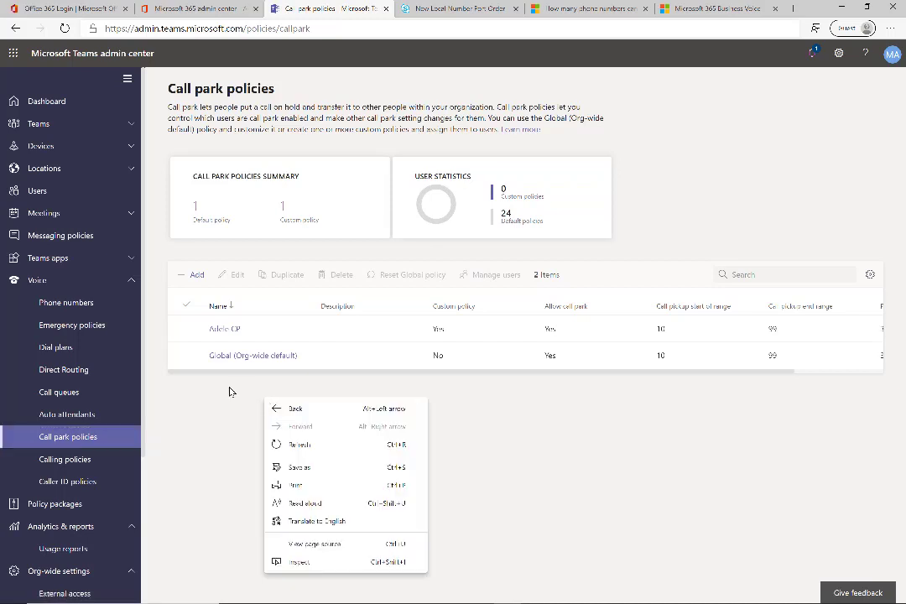
{"action": "left_click", "coordinate": [229, 391]}
{"action": "left_click", "coordinate": [256, 356]}
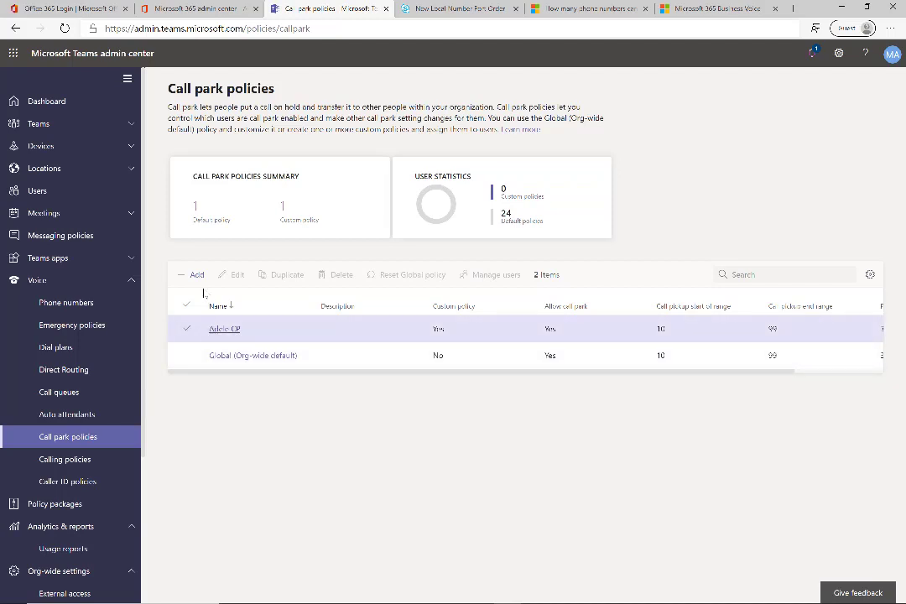
{"action": "left_click", "coordinate": [239, 355]}
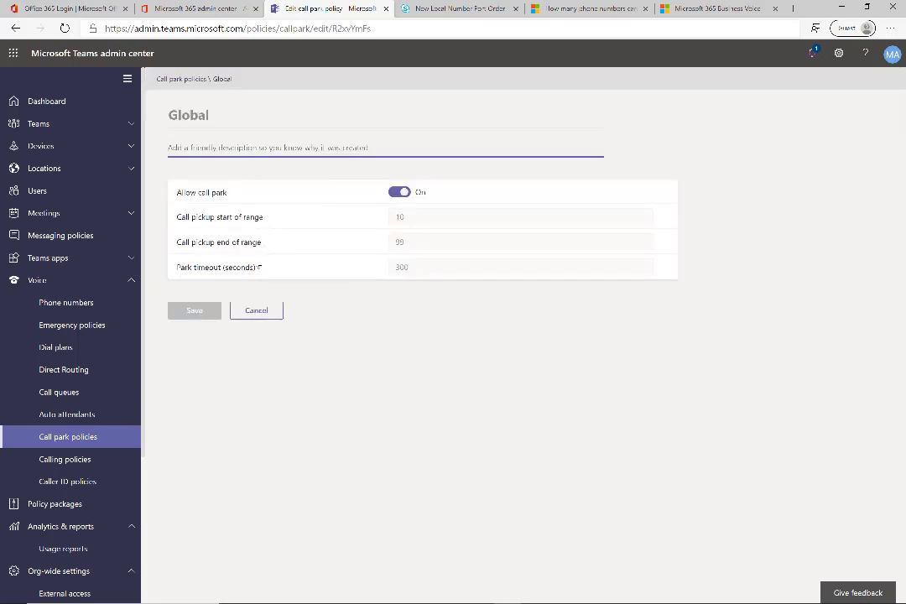
{"action": "left_click", "coordinate": [272, 318]}
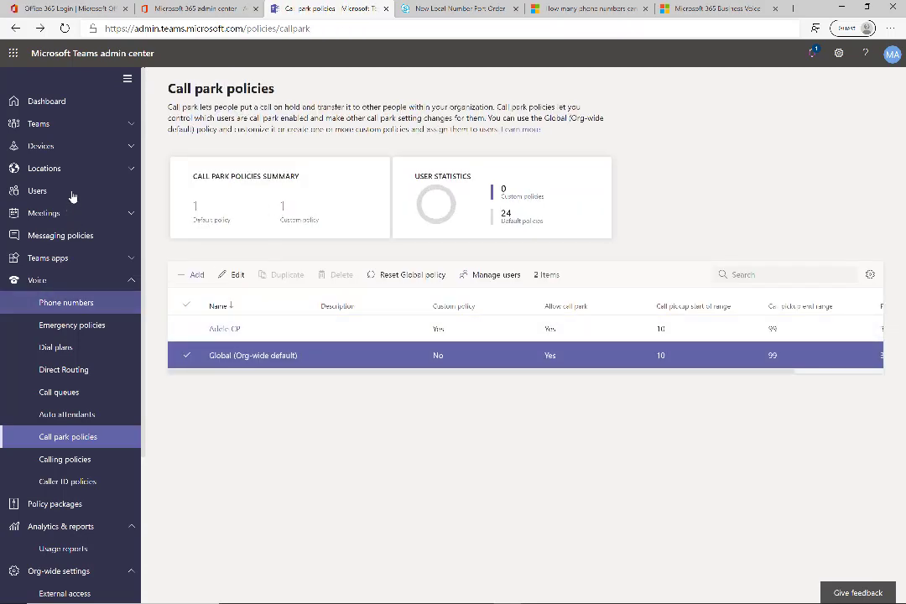
Sort the Users list by display name ascending and open the top user's profile.
{"action": "left_click", "coordinate": [72, 196]}
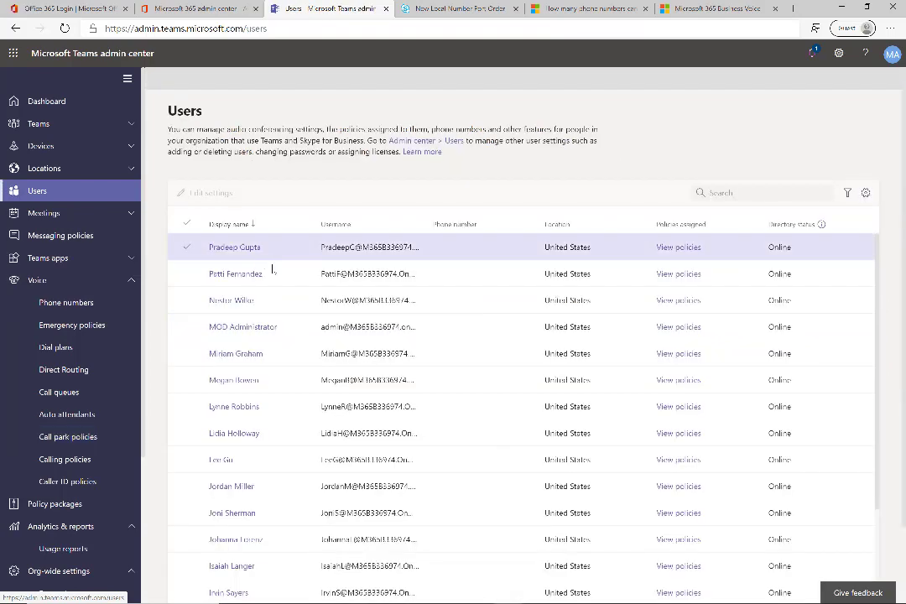
{"action": "left_click", "coordinate": [290, 299]}
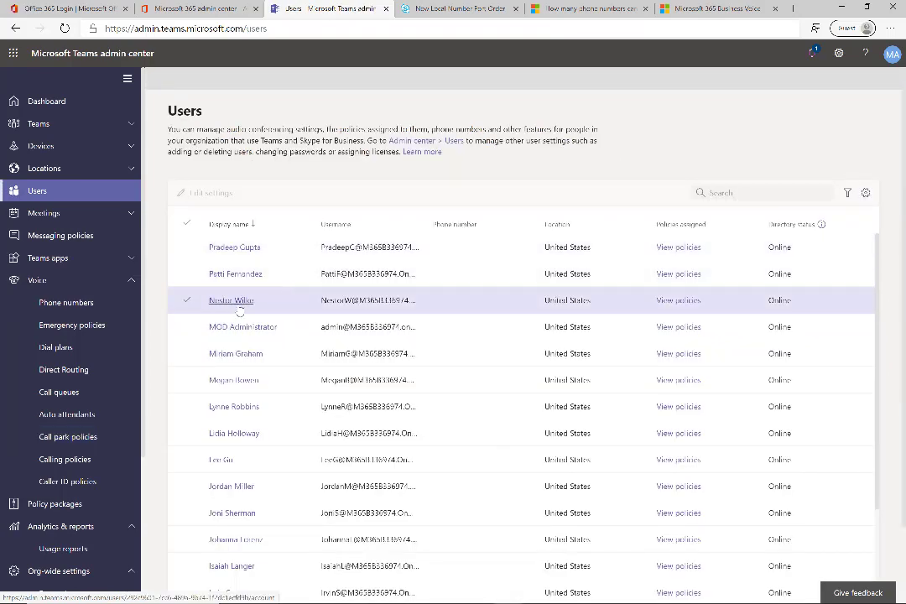
{"action": "scroll", "coordinate": [288, 369], "scroll_direction": "down", "scroll_amount": 3}
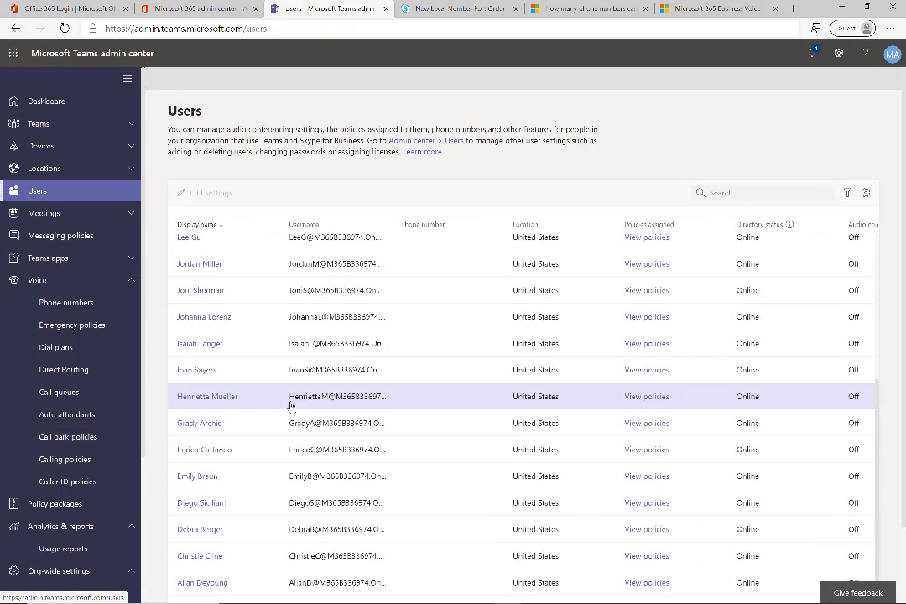
{"action": "scroll", "coordinate": [290, 403], "scroll_direction": "up", "scroll_amount": 2}
{"action": "scroll", "coordinate": [290, 395], "scroll_direction": "up", "scroll_amount": 2}
{"action": "left_click", "coordinate": [231, 224]}
{"action": "left_click", "coordinate": [238, 248]}
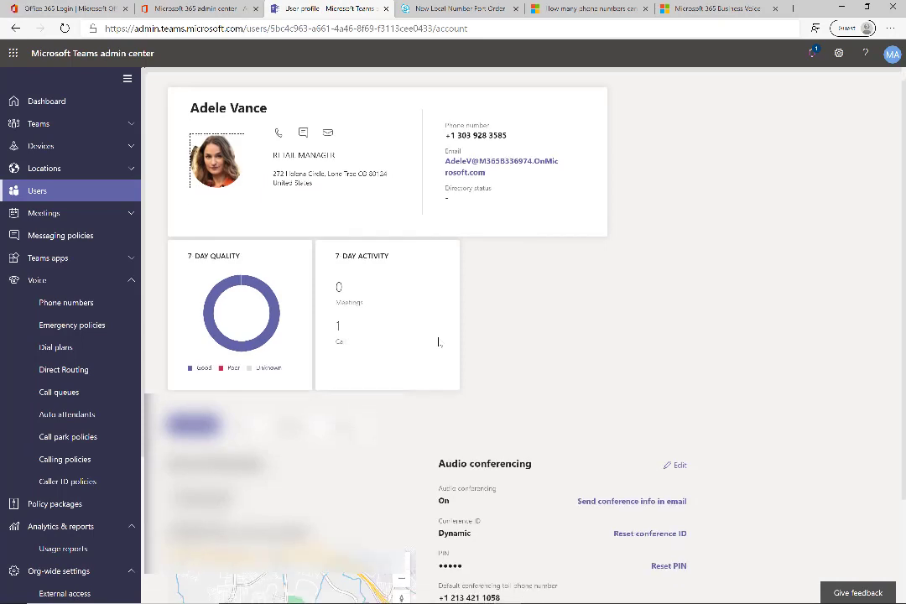
{"action": "scroll", "coordinate": [475, 422], "scroll_direction": "down", "scroll_amount": 2}
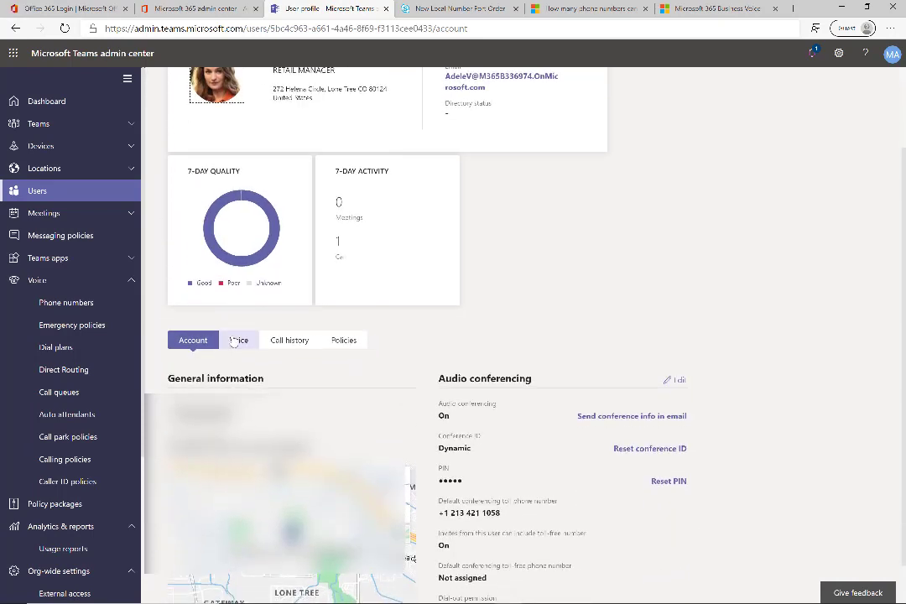
{"action": "left_click", "coordinate": [238, 340]}
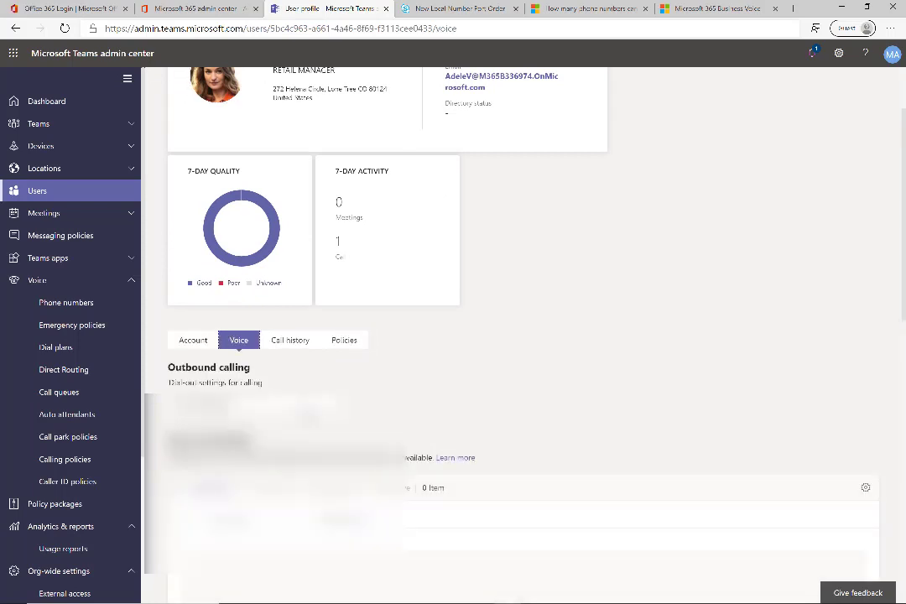
{"action": "scroll", "coordinate": [307, 411], "scroll_direction": "down", "scroll_amount": 2}
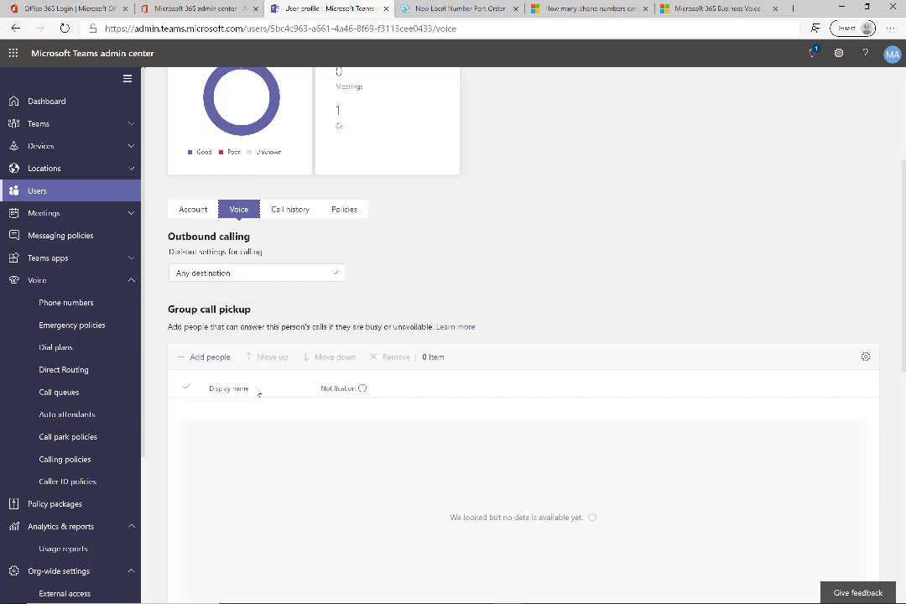
{"action": "scroll", "coordinate": [277, 407], "scroll_direction": "down", "scroll_amount": 3}
{"action": "scroll", "coordinate": [293, 420], "scroll_direction": "down", "scroll_amount": 2}
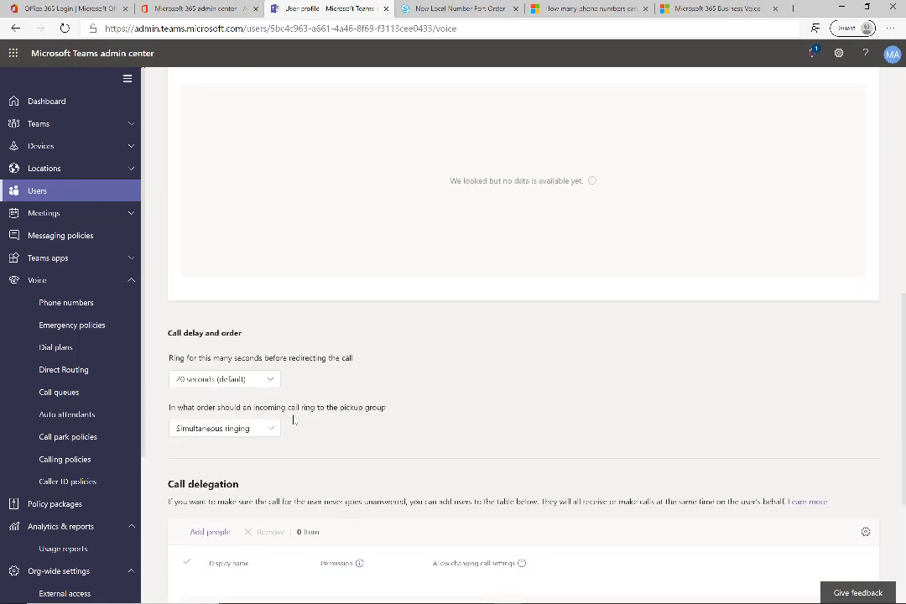
{"action": "scroll", "coordinate": [268, 445], "scroll_direction": "down", "scroll_amount": 1}
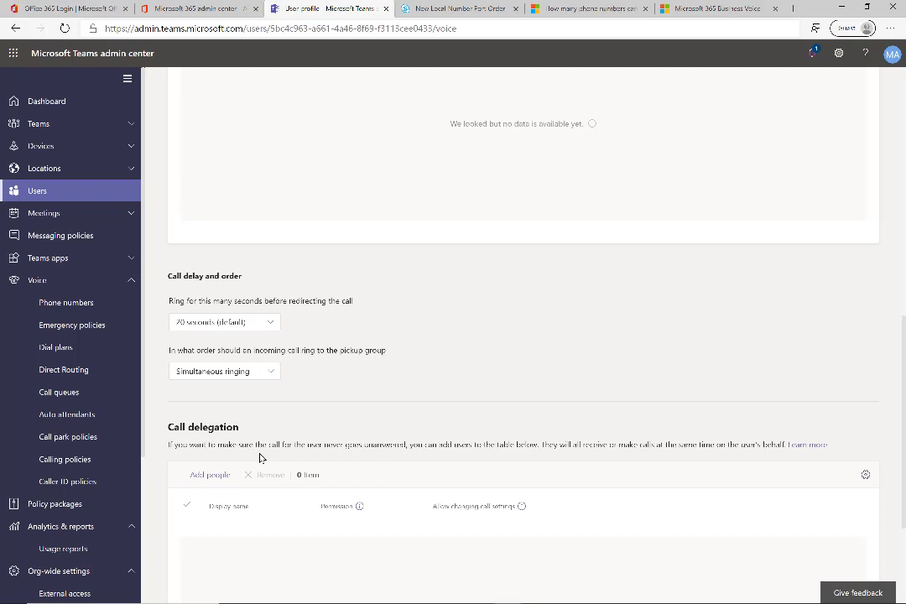
{"action": "scroll", "coordinate": [259, 458], "scroll_direction": "down", "scroll_amount": 2}
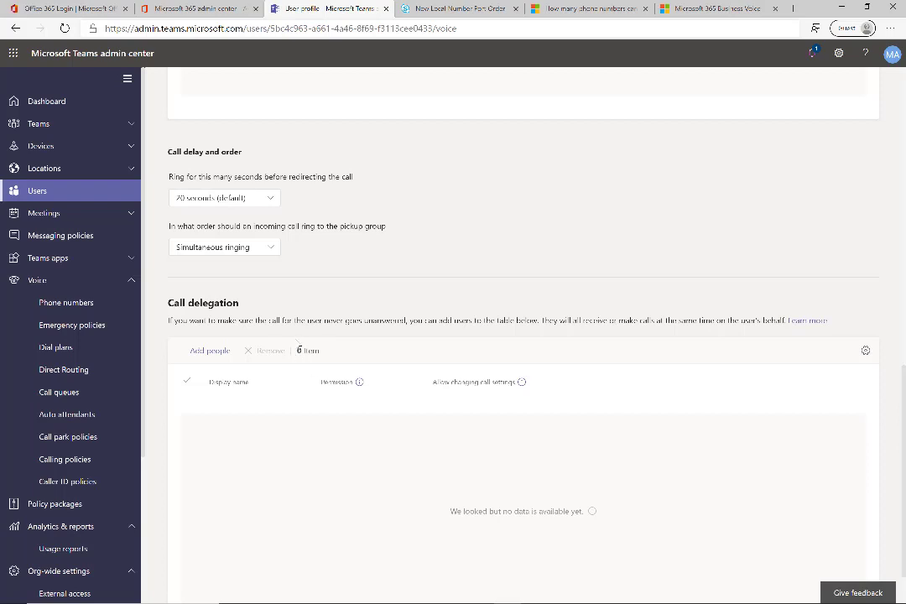
{"action": "scroll", "coordinate": [306, 346], "scroll_direction": "up", "scroll_amount": 5}
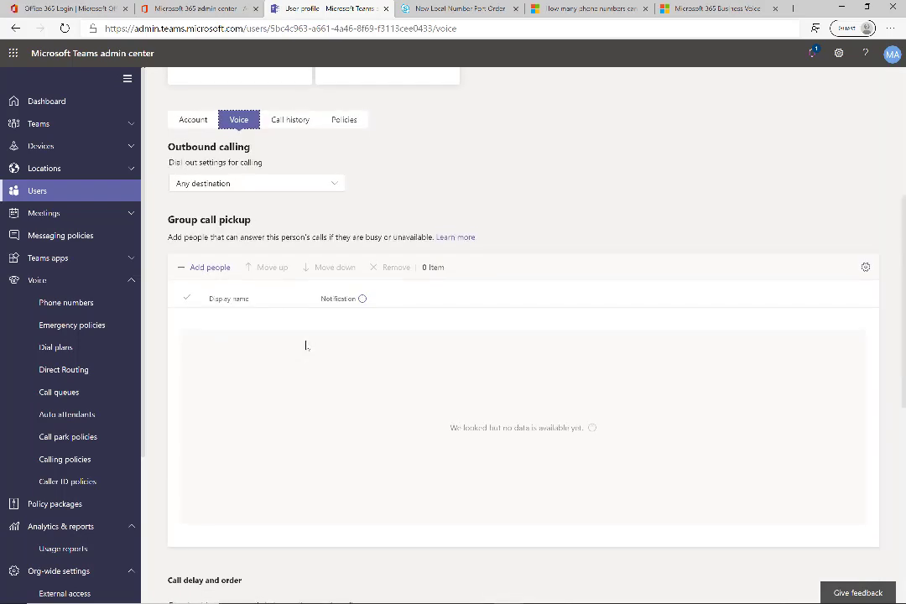
{"action": "scroll", "coordinate": [251, 269], "scroll_direction": "up", "scroll_amount": 1}
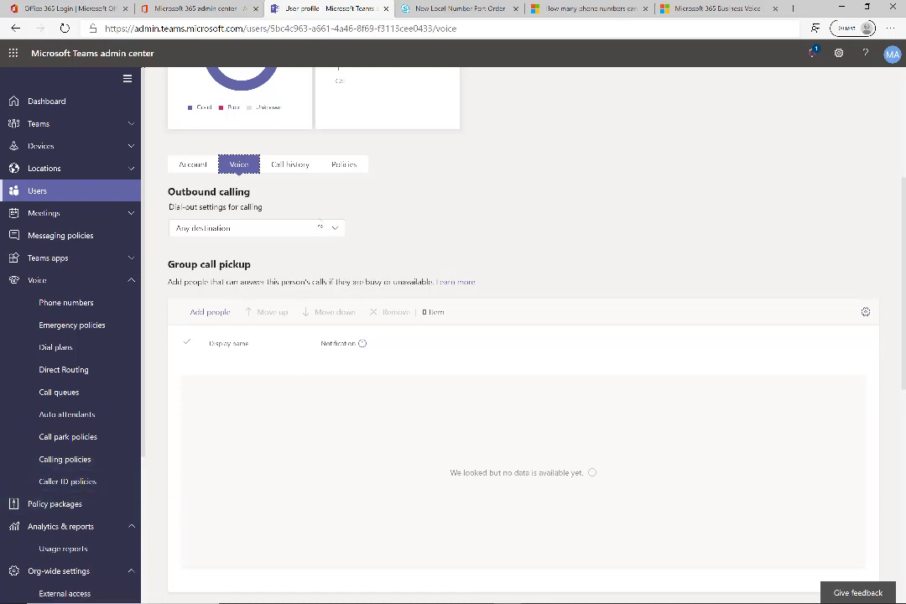
Check the user's Outbound calling dial-out choices, leaving it at Any destination.
{"action": "left_click", "coordinate": [311, 230]}
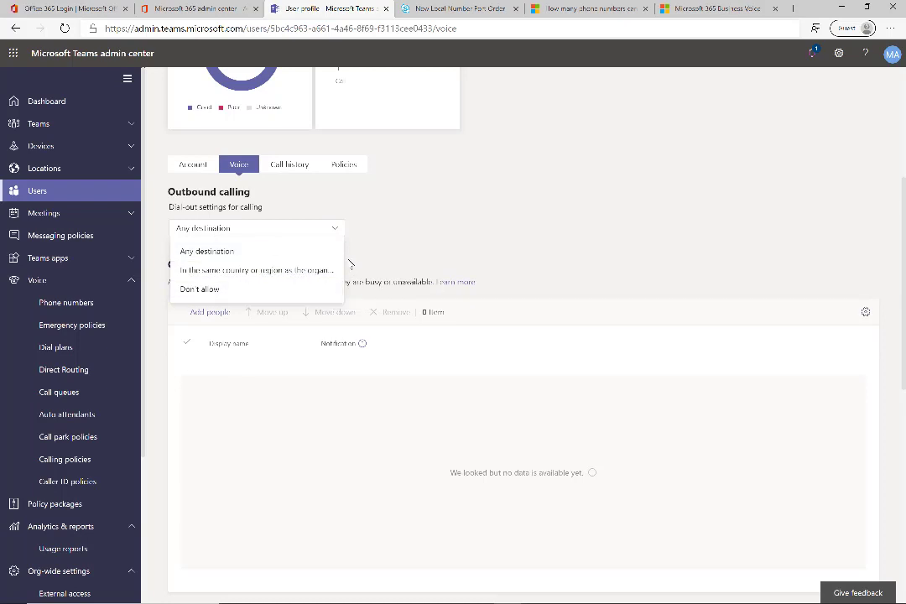
{"action": "left_click", "coordinate": [283, 228]}
{"action": "left_click", "coordinate": [281, 228]}
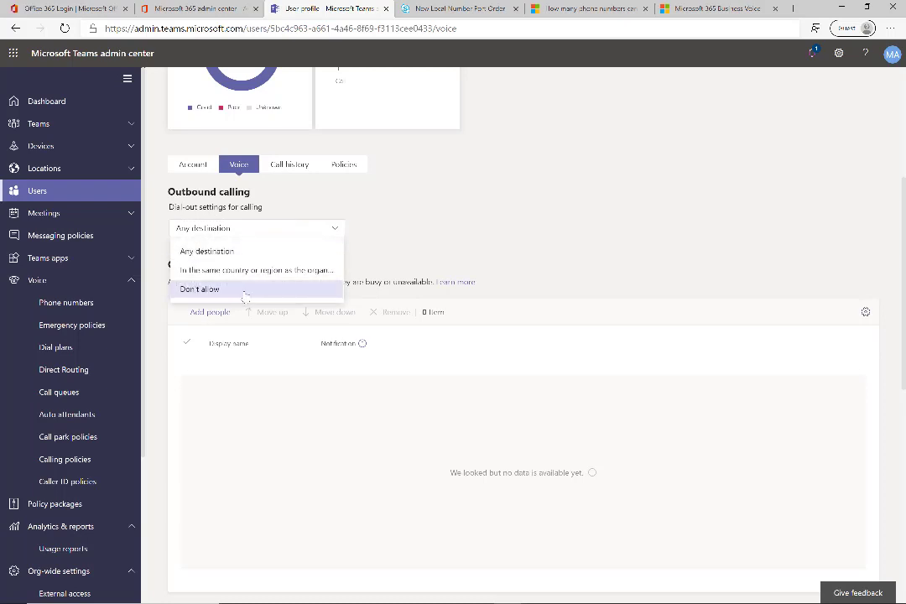
{"action": "key", "text": "Escape"}
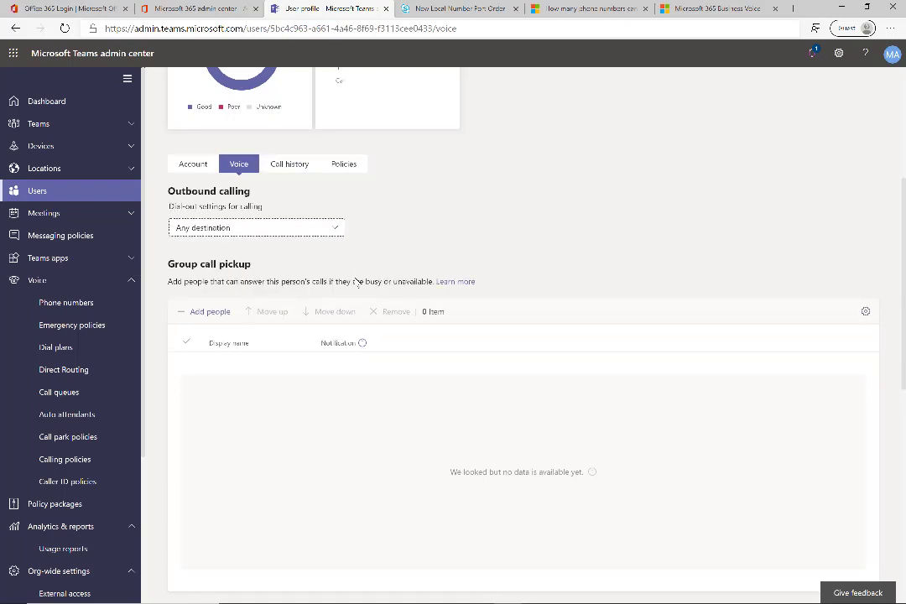
{"action": "scroll", "coordinate": [340, 293], "scroll_direction": "down", "scroll_amount": 5}
{"action": "scroll", "coordinate": [351, 301], "scroll_direction": "up", "scroll_amount": 8}
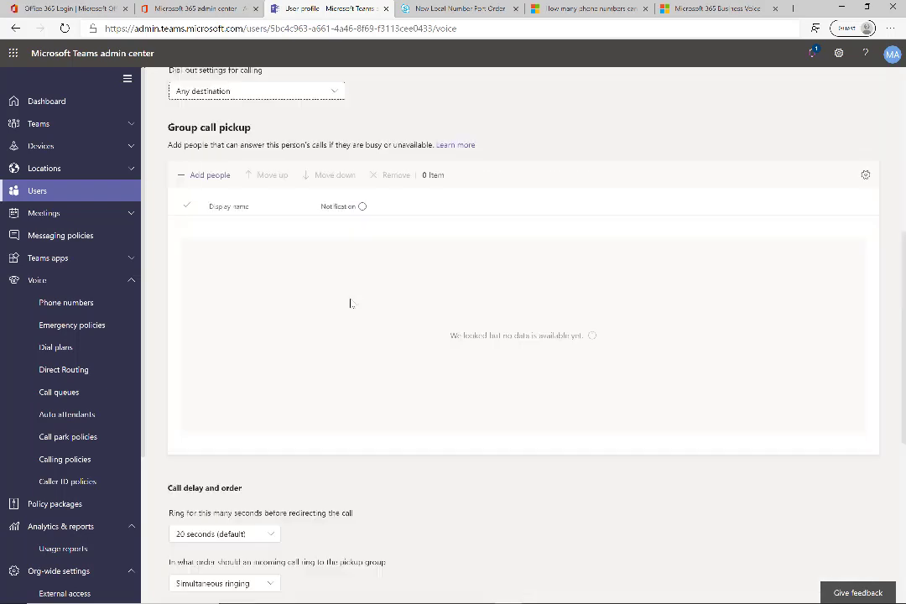
Review the user's assigned policies, then return to their account and audio conferencing details.
{"action": "left_click", "coordinate": [344, 442]}
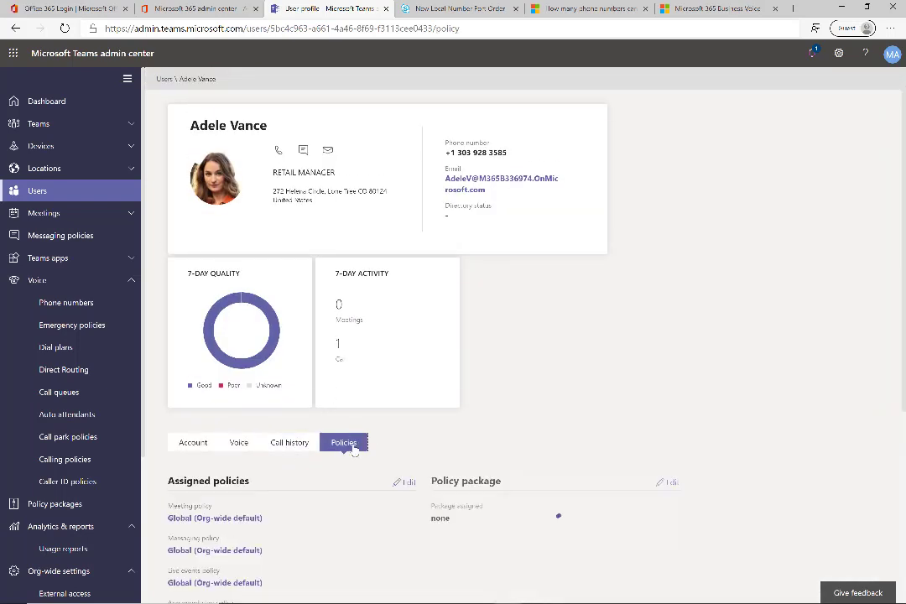
{"action": "scroll", "coordinate": [360, 453], "scroll_direction": "down", "scroll_amount": 3}
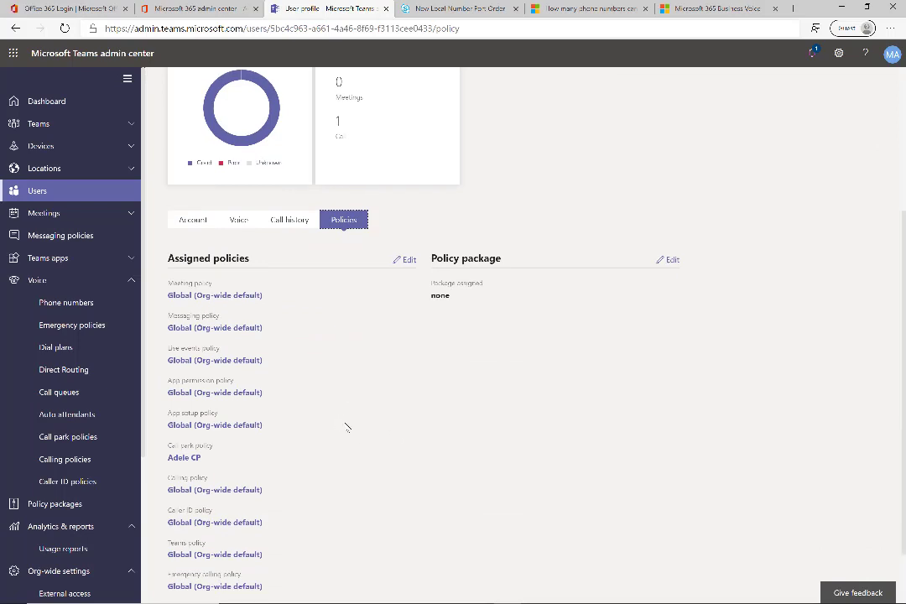
{"action": "scroll", "coordinate": [356, 430], "scroll_direction": "down", "scroll_amount": 1}
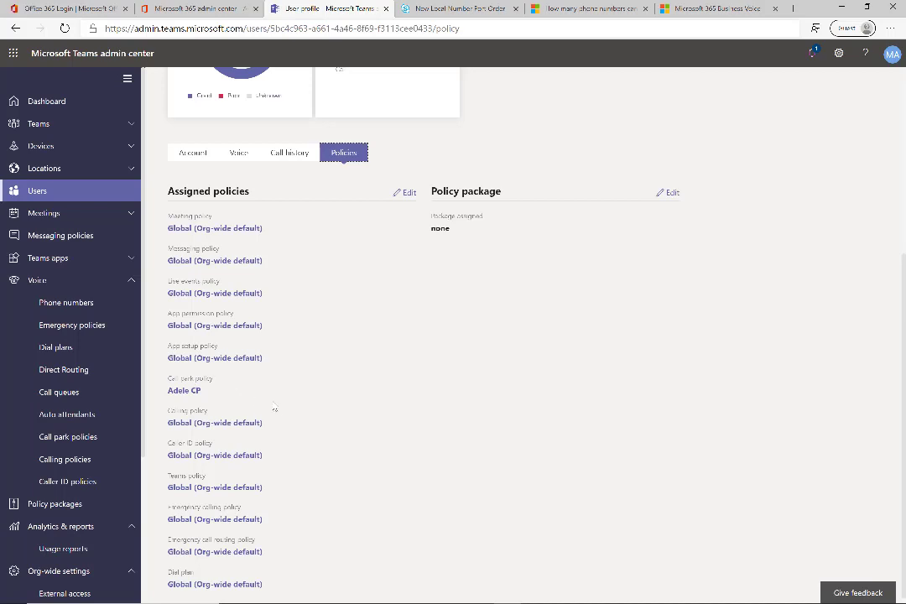
{"action": "scroll", "coordinate": [328, 485], "scroll_direction": "down", "scroll_amount": 1}
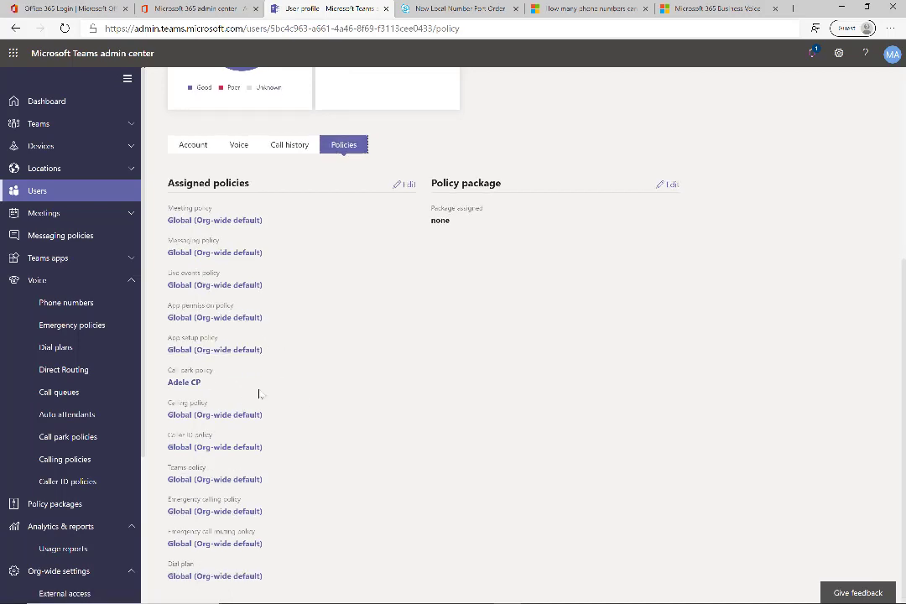
{"action": "scroll", "coordinate": [273, 445], "scroll_direction": "up", "scroll_amount": 1}
{"action": "scroll", "coordinate": [290, 504], "scroll_direction": "down", "scroll_amount": 1}
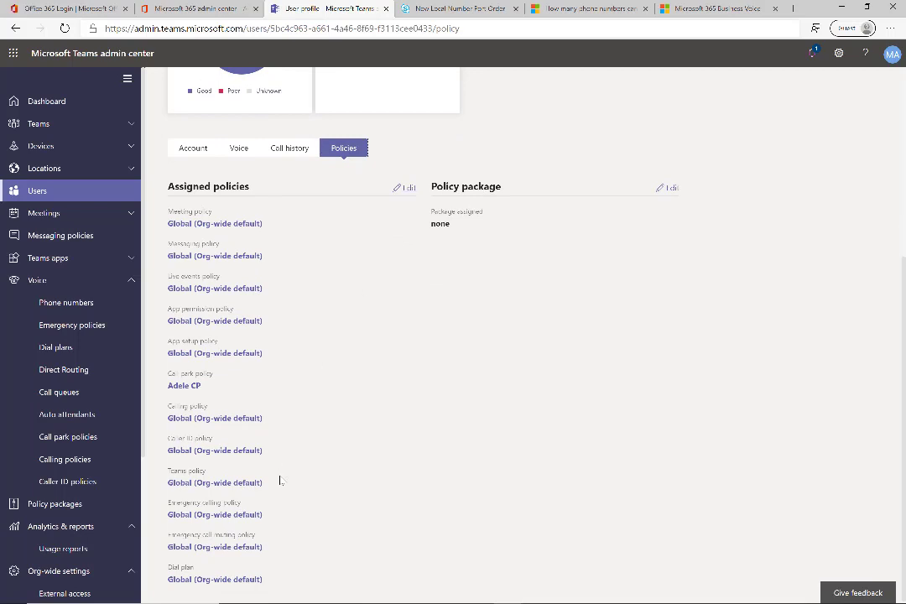
{"action": "scroll", "coordinate": [317, 431], "scroll_direction": "up", "scroll_amount": 1}
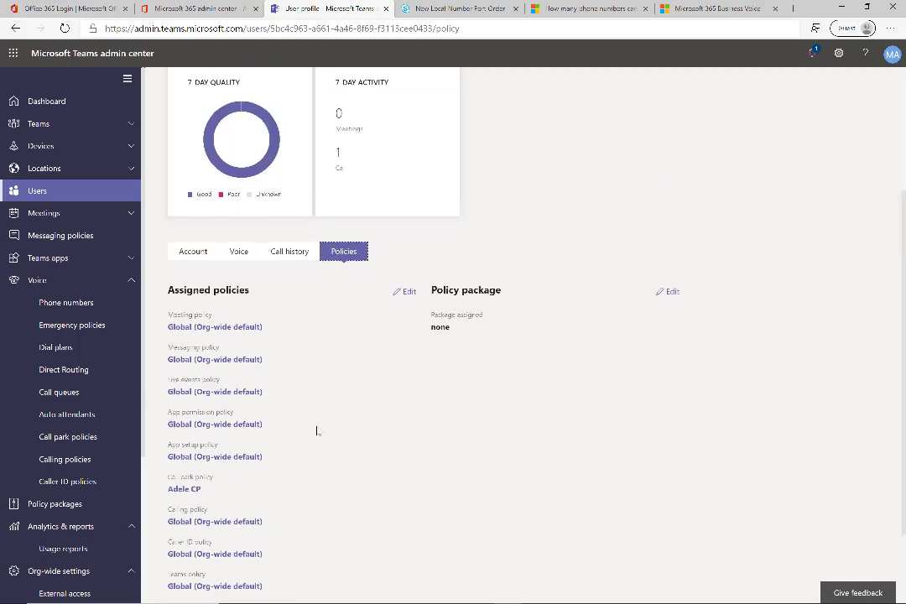
{"action": "scroll", "coordinate": [317, 430], "scroll_direction": "up", "scroll_amount": 2}
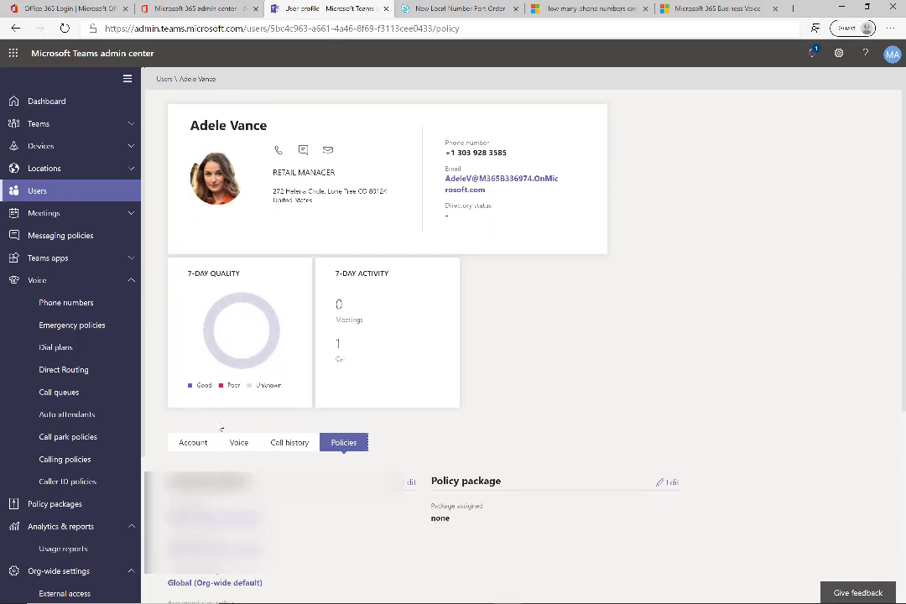
{"action": "left_click", "coordinate": [194, 445]}
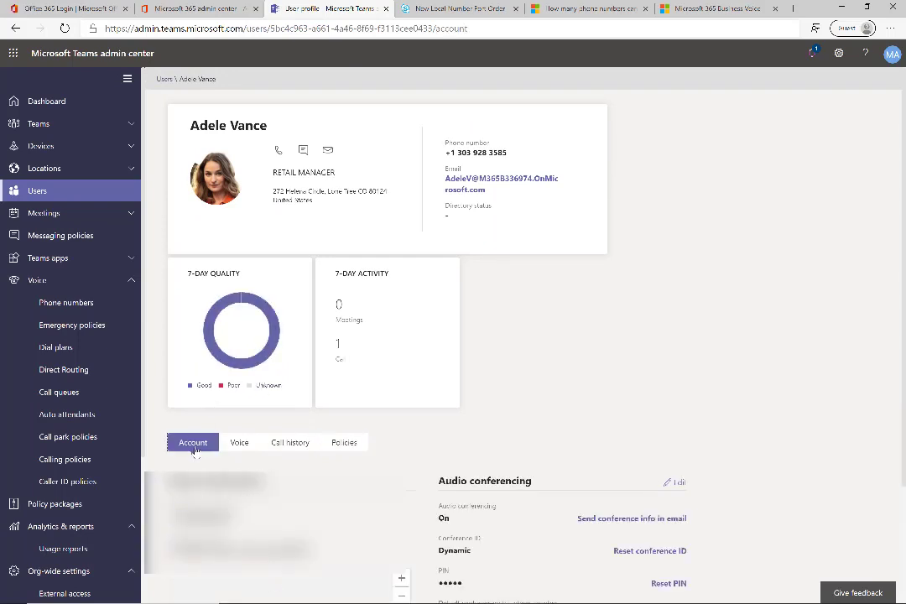
Bring up the Chrome window with Teams Calls on Speed dial and six suggested contacts.
{"action": "key", "text": "alt+Tab"}
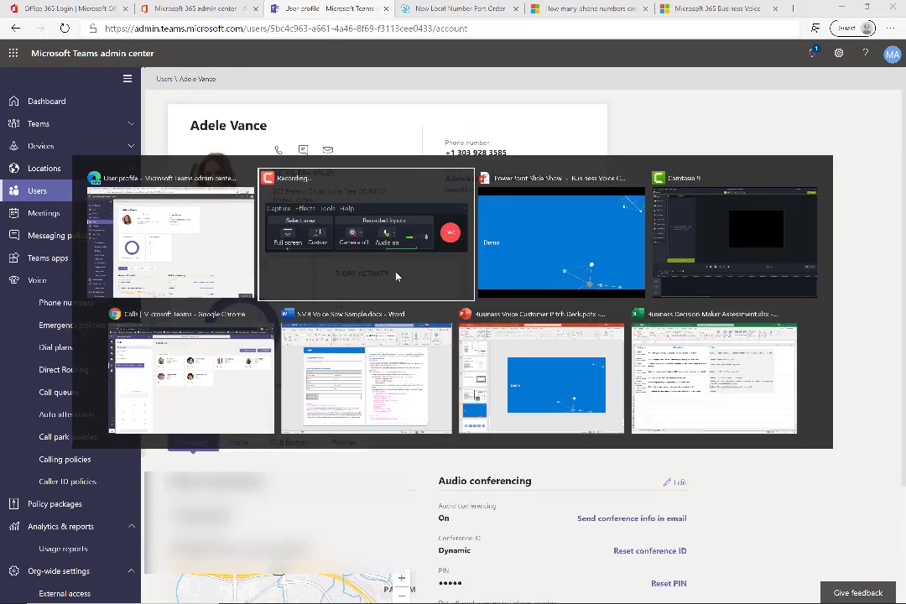
{"action": "key", "text": "alt+Down"}
{"action": "key", "text": "alt+Left"}
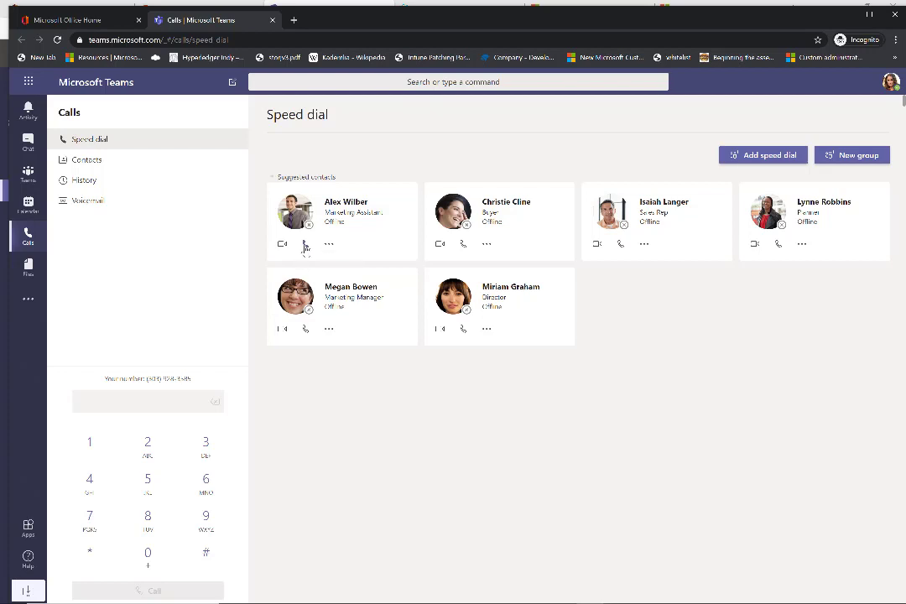
{"action": "left_click", "coordinate": [282, 244]}
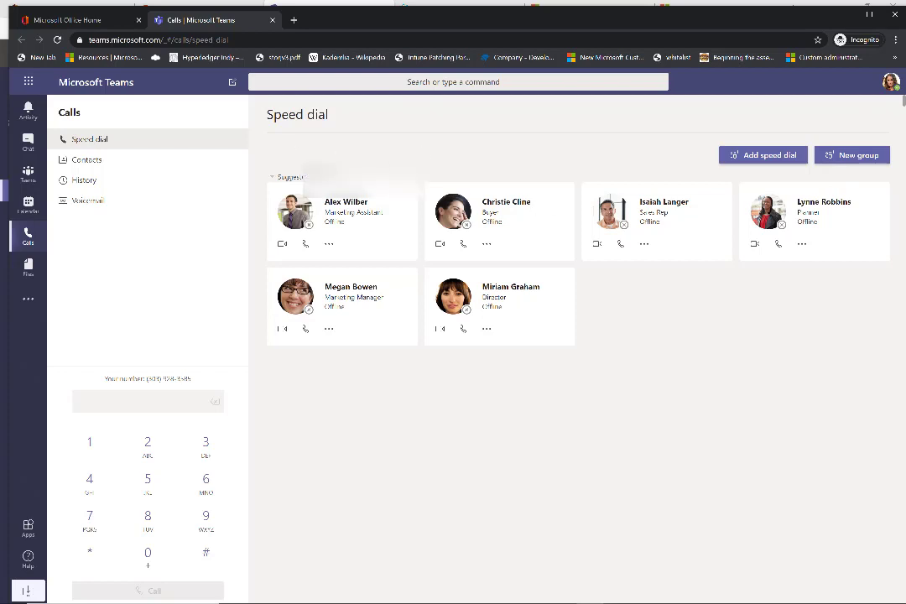
{"action": "left_click", "coordinate": [149, 202]}
{"action": "left_click", "coordinate": [352, 183]}
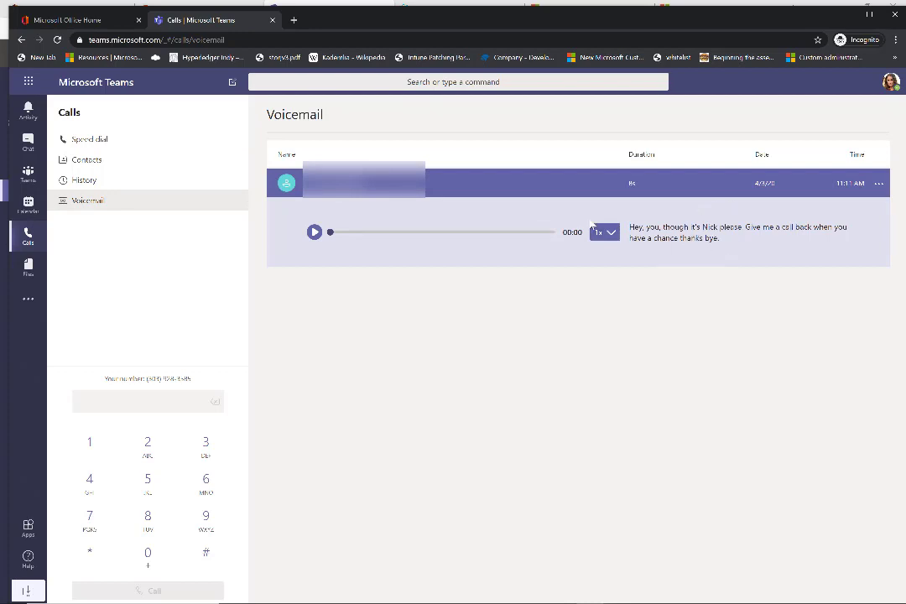
{"action": "left_click", "coordinate": [135, 181]}
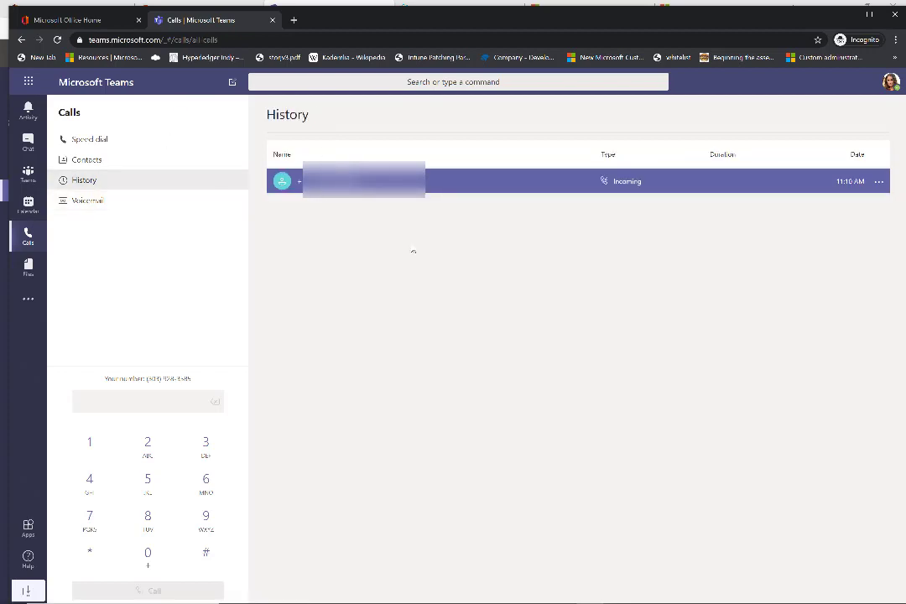
{"action": "left_click", "coordinate": [182, 141]}
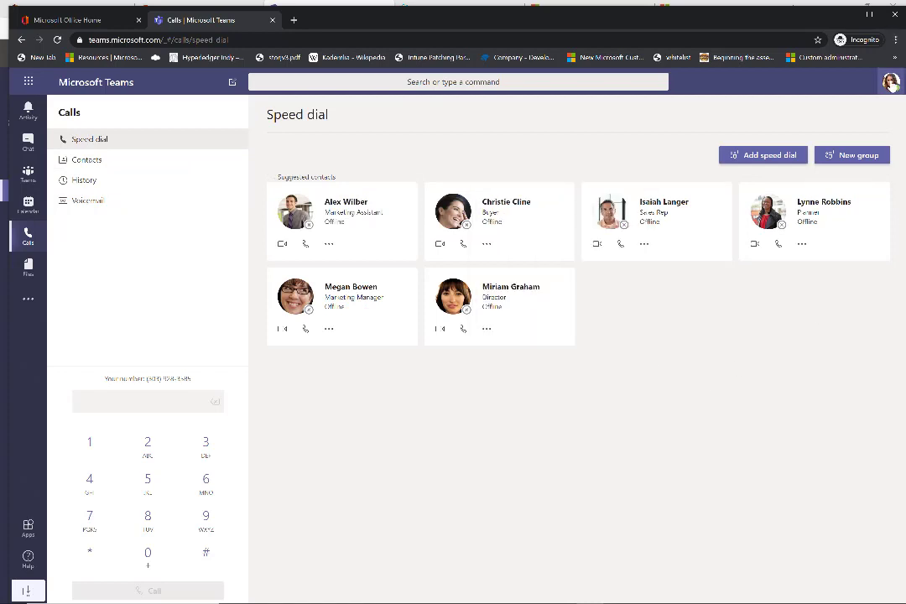
Open Teams Settings from the profile avatar menu, landing on the General page.
{"action": "left_click", "coordinate": [890, 81]}
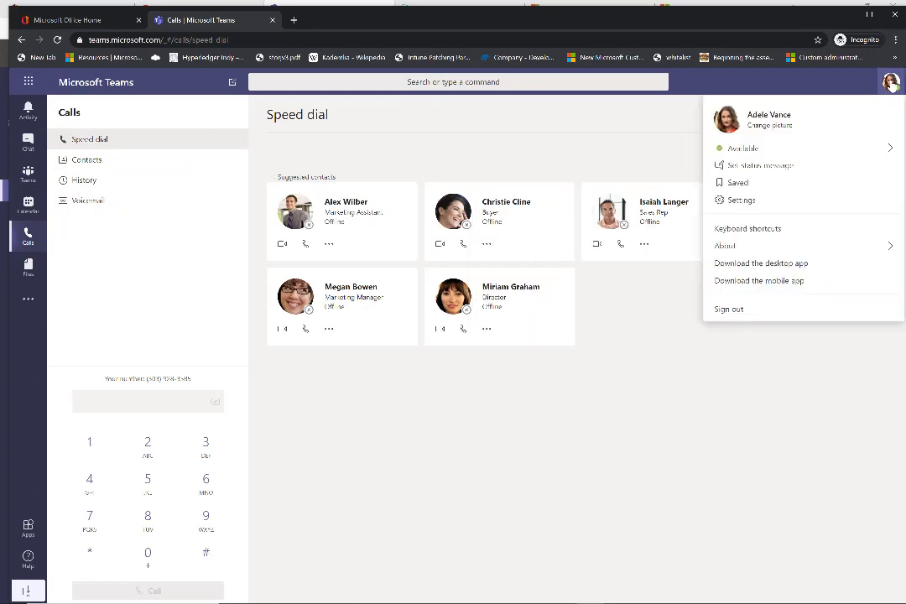
{"action": "left_click", "coordinate": [801, 202]}
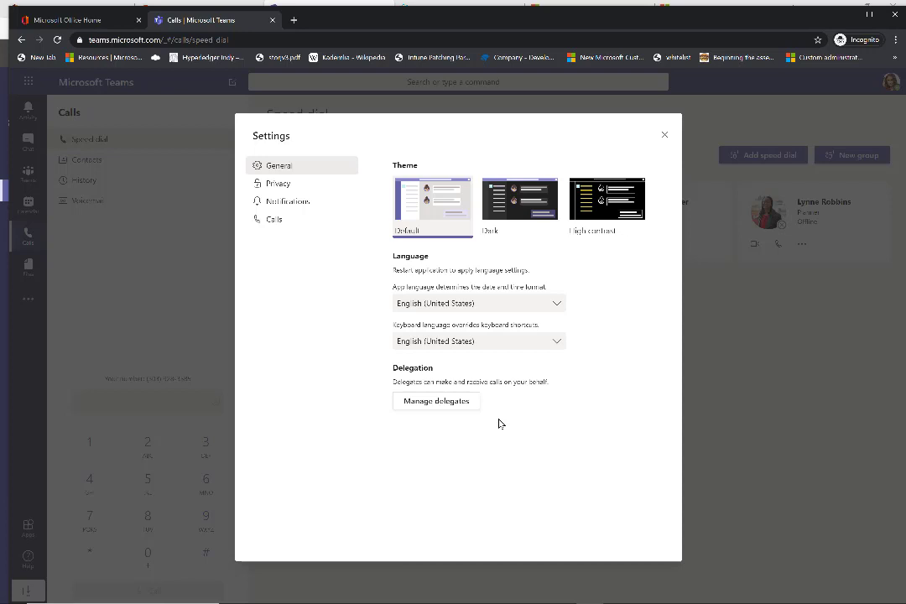
Set calls to ring me and review the 20-second ring and Default ringtone settings.
{"action": "left_click", "coordinate": [339, 220]}
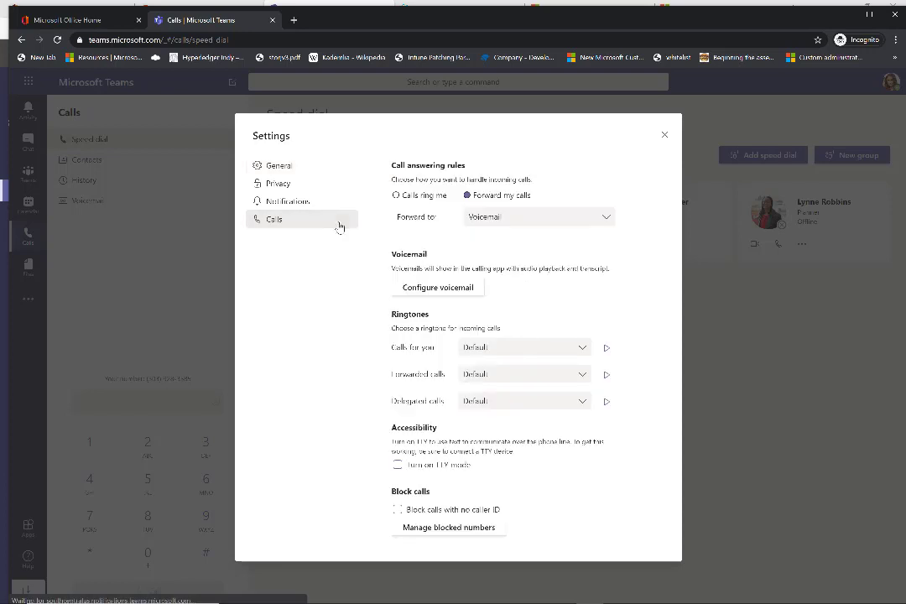
{"action": "left_click", "coordinate": [424, 197]}
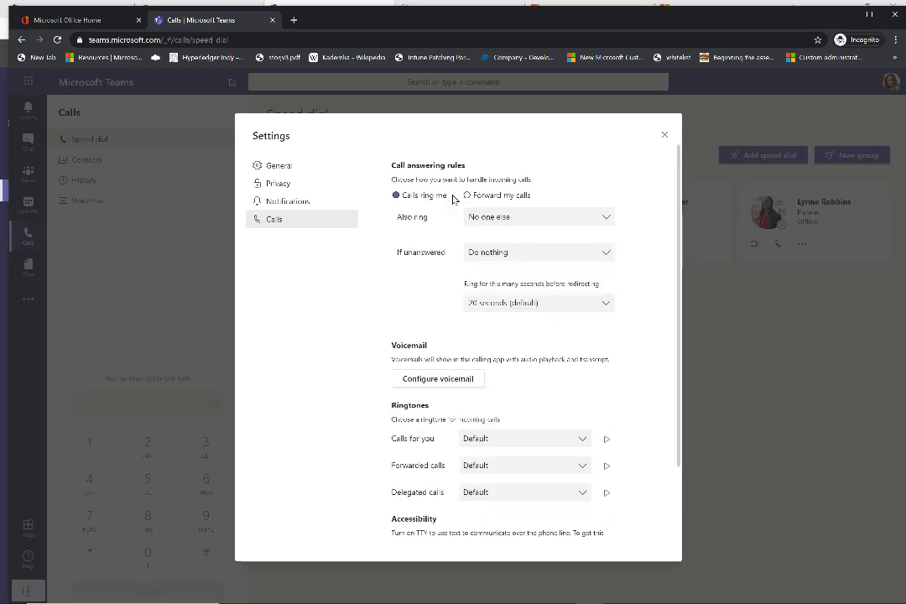
{"action": "scroll", "coordinate": [485, 324], "scroll_direction": "down", "scroll_amount": 3}
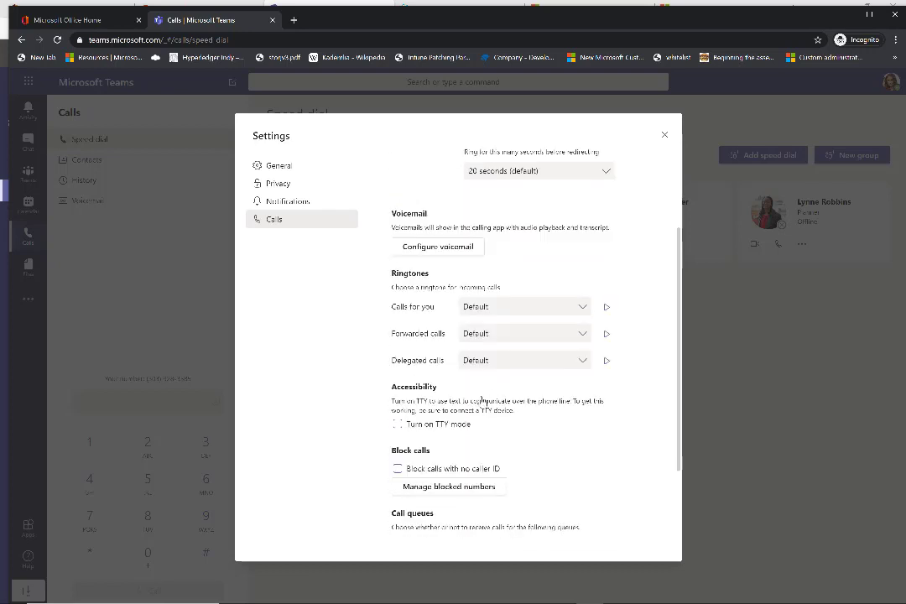
{"action": "scroll", "coordinate": [527, 366], "scroll_direction": "up", "scroll_amount": 3}
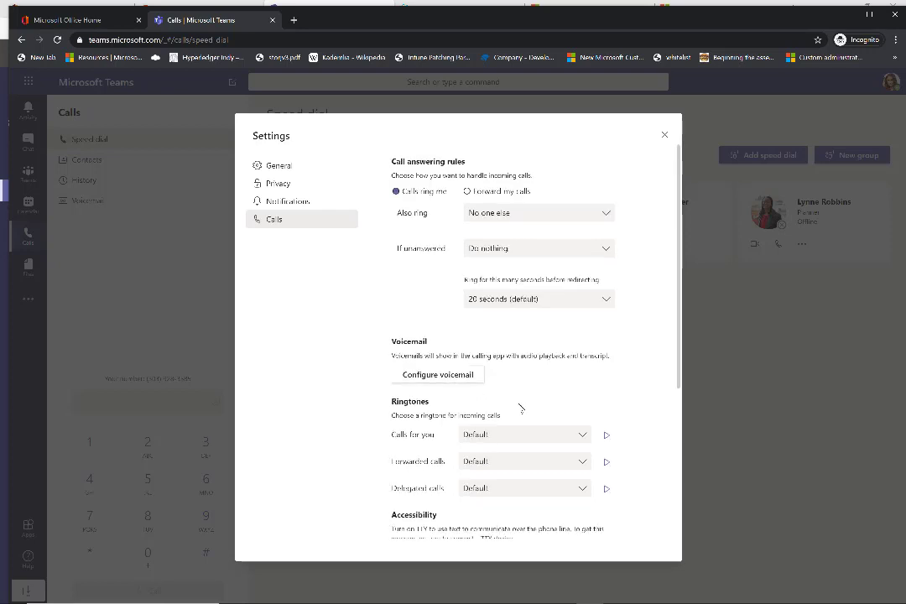
{"action": "scroll", "coordinate": [520, 408], "scroll_direction": "down", "scroll_amount": 1}
{"action": "scroll", "coordinate": [520, 408], "scroll_direction": "up", "scroll_amount": 1}
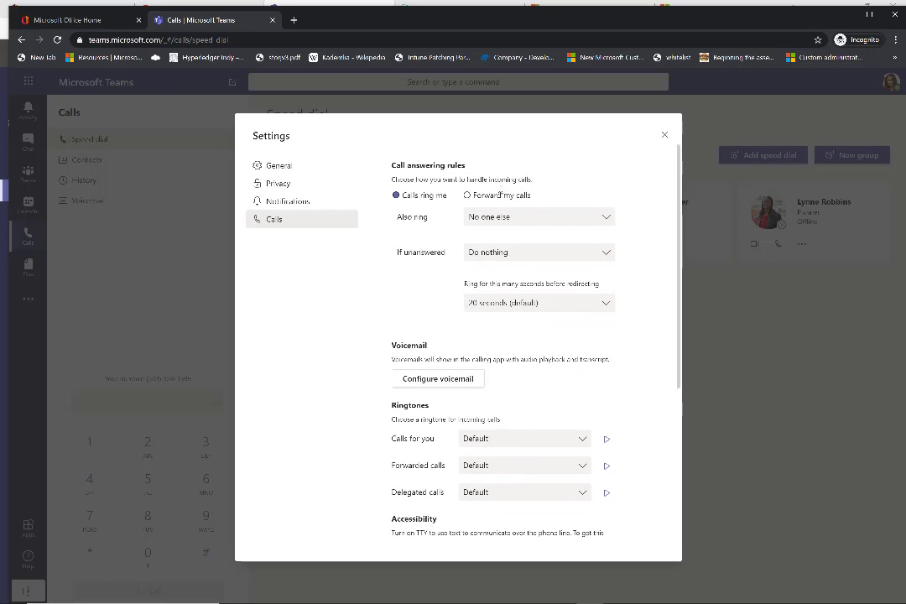
Explore Also ring and unanswered-call options, then switch to Forward my calls to Voicemail.
{"action": "left_click", "coordinate": [518, 216]}
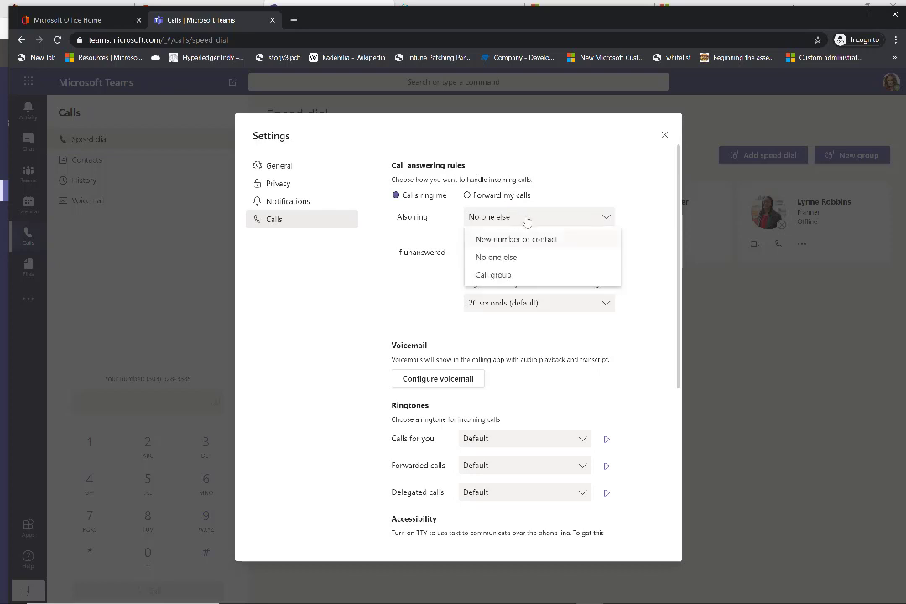
{"action": "left_click", "coordinate": [554, 220]}
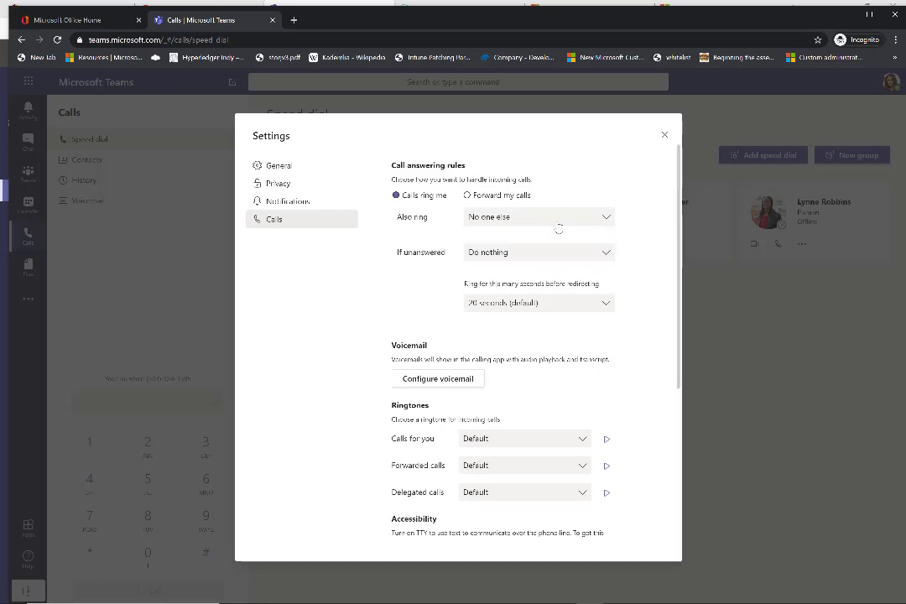
{"action": "left_click", "coordinate": [543, 256]}
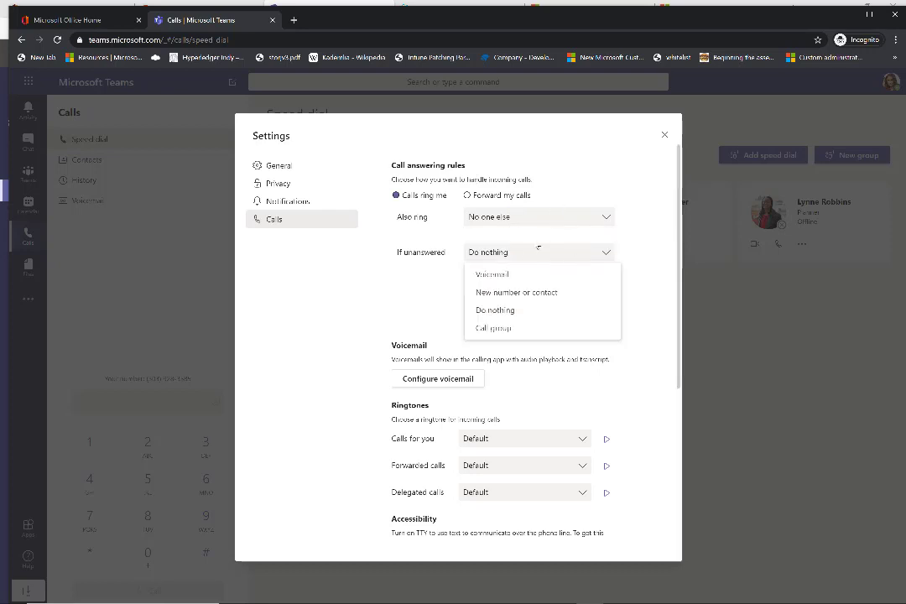
{"action": "left_click", "coordinate": [537, 294]}
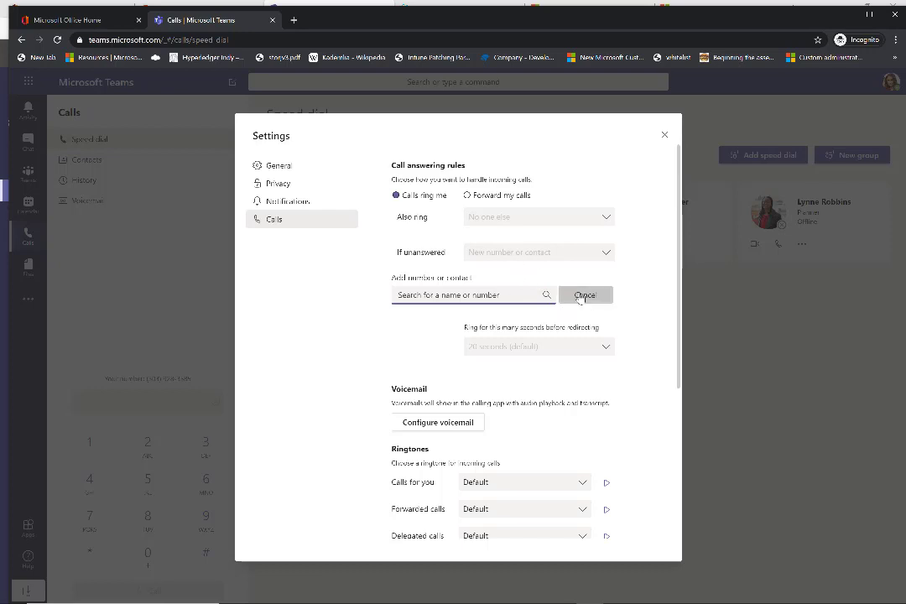
{"action": "left_click", "coordinate": [578, 298]}
{"action": "left_click", "coordinate": [478, 194]}
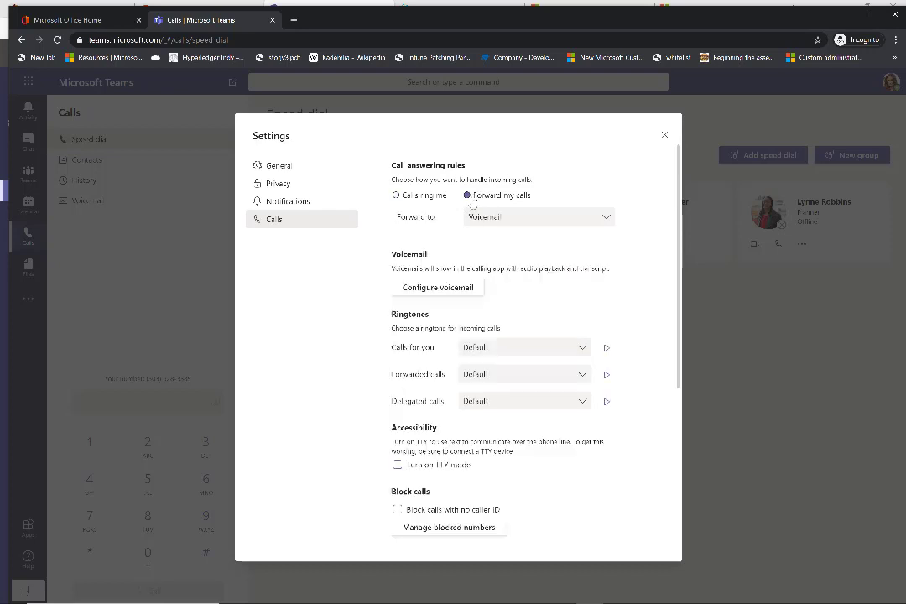
{"action": "left_click", "coordinate": [510, 220]}
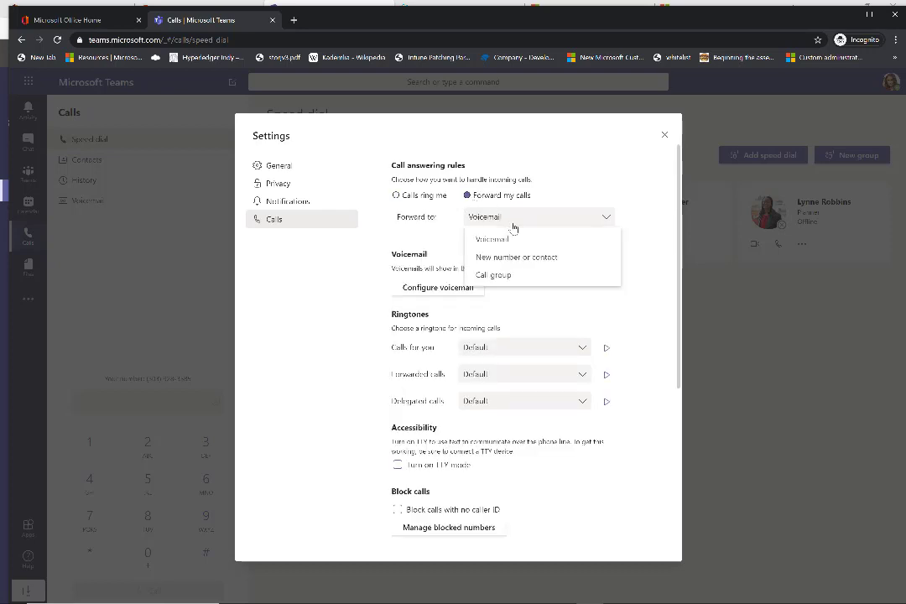
Preview Call group search and ring order, then revert to Calls ring me with voicemail fallback.
{"action": "left_click", "coordinate": [532, 275]}
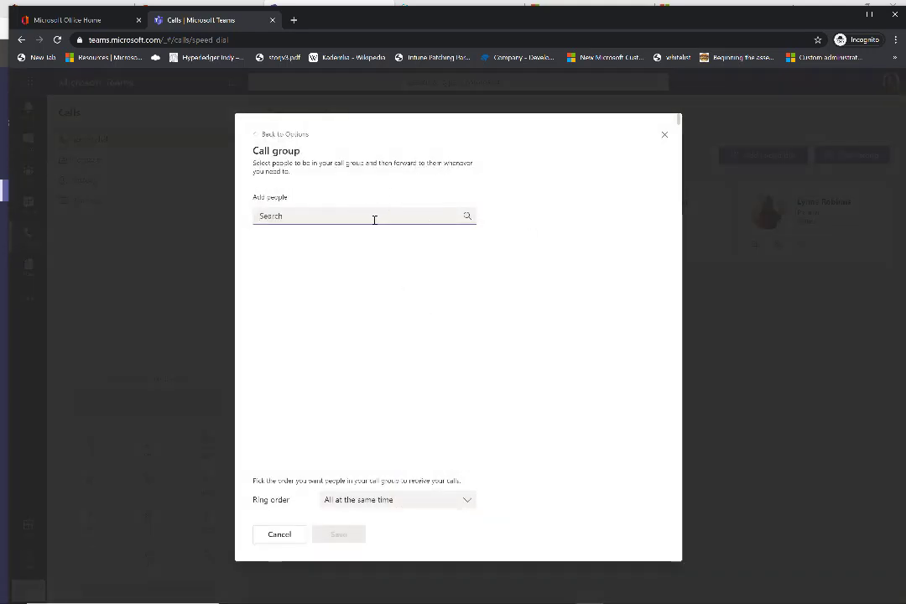
{"action": "left_click", "coordinate": [367, 220]}
{"action": "left_click", "coordinate": [347, 501]}
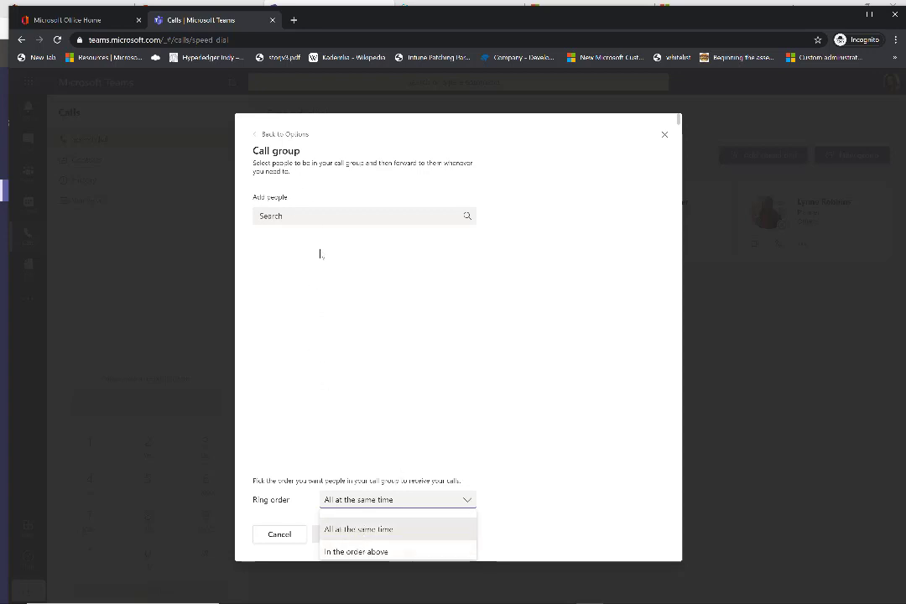
{"action": "left_click", "coordinate": [263, 134]}
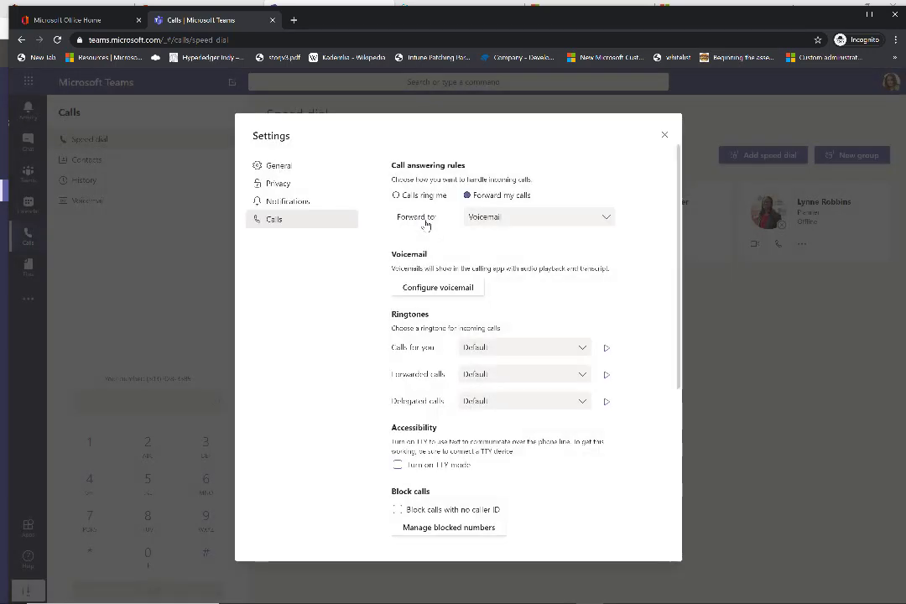
{"action": "left_click", "coordinate": [445, 197]}
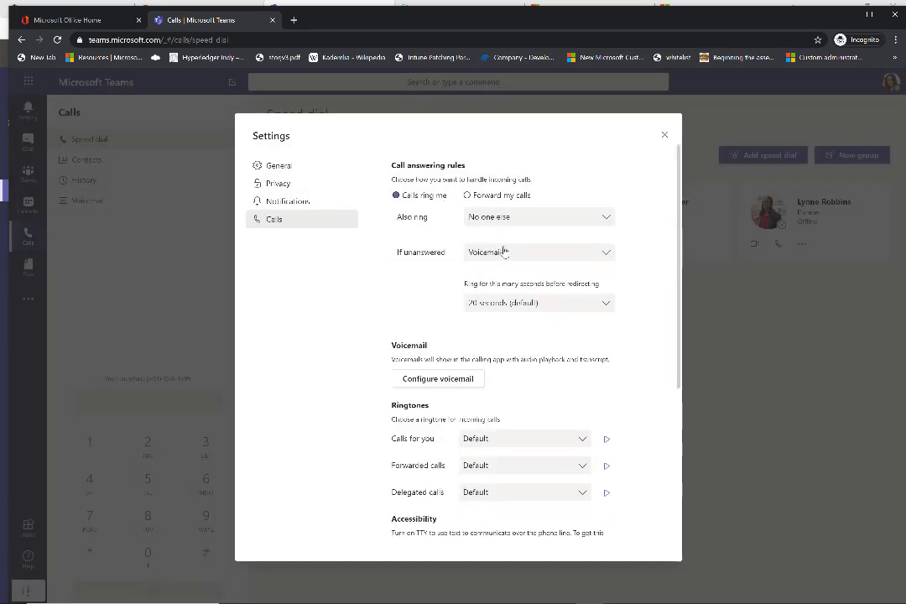
{"action": "left_click", "coordinate": [506, 220]}
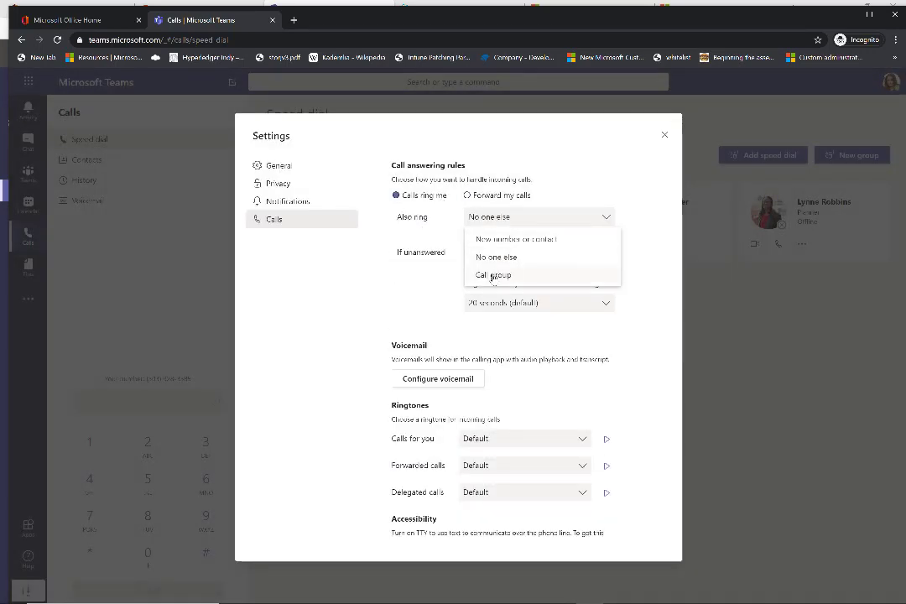
Keep Also ring at No one else and review the Calls settings, including the Billing call queue.
{"action": "left_click", "coordinate": [450, 275]}
{"action": "scroll", "coordinate": [480, 315], "scroll_direction": "down", "scroll_amount": 2}
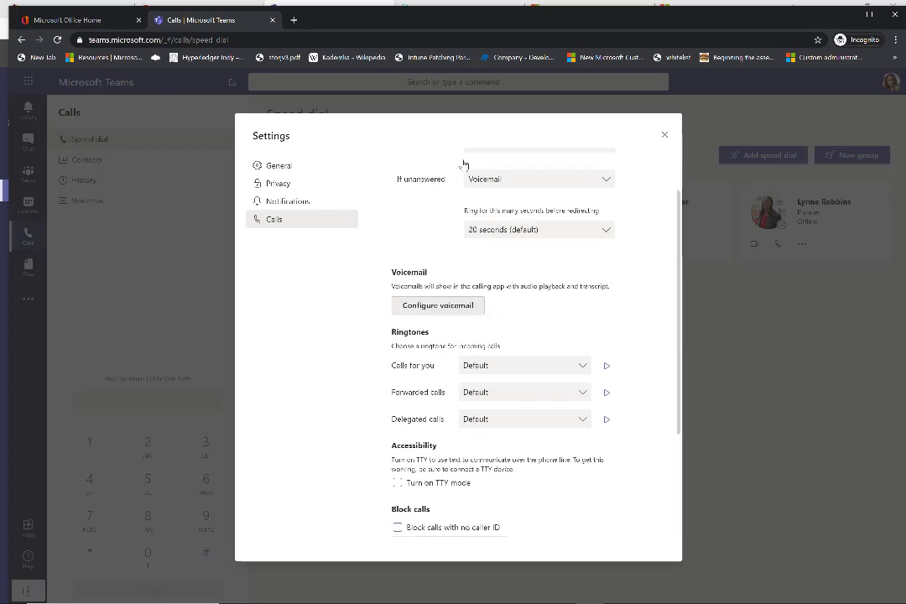
{"action": "scroll", "coordinate": [457, 335], "scroll_direction": "up", "scroll_amount": 3}
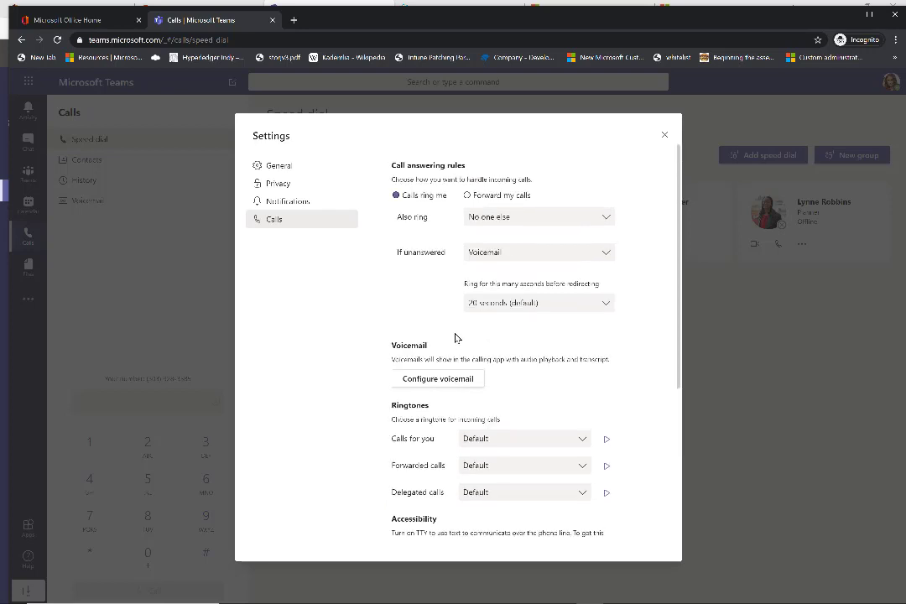
{"action": "left_click", "coordinate": [530, 218]}
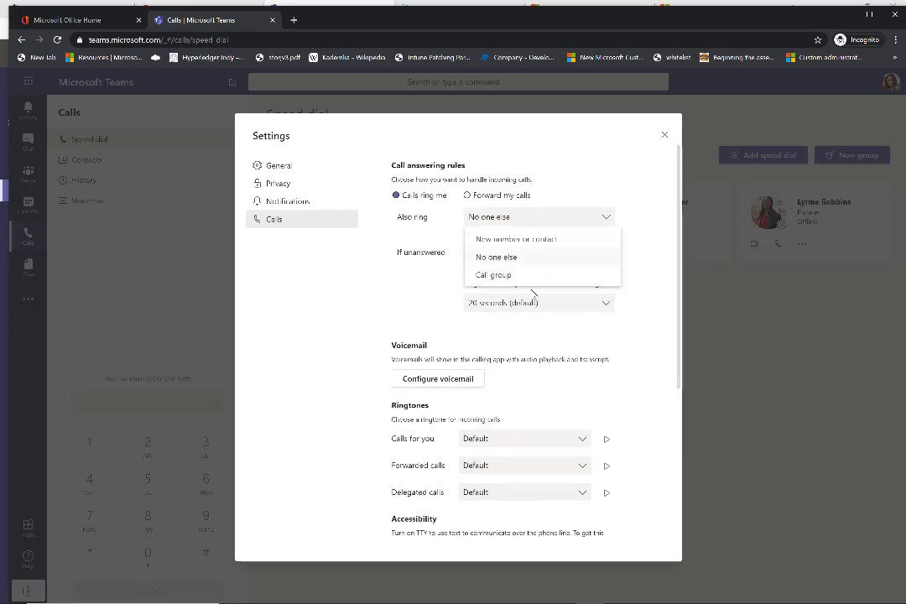
{"action": "left_click", "coordinate": [522, 333]}
{"action": "scroll", "coordinate": [522, 333], "scroll_direction": "down", "scroll_amount": 3}
{"action": "scroll", "coordinate": [522, 333], "scroll_direction": "down", "scroll_amount": 2}
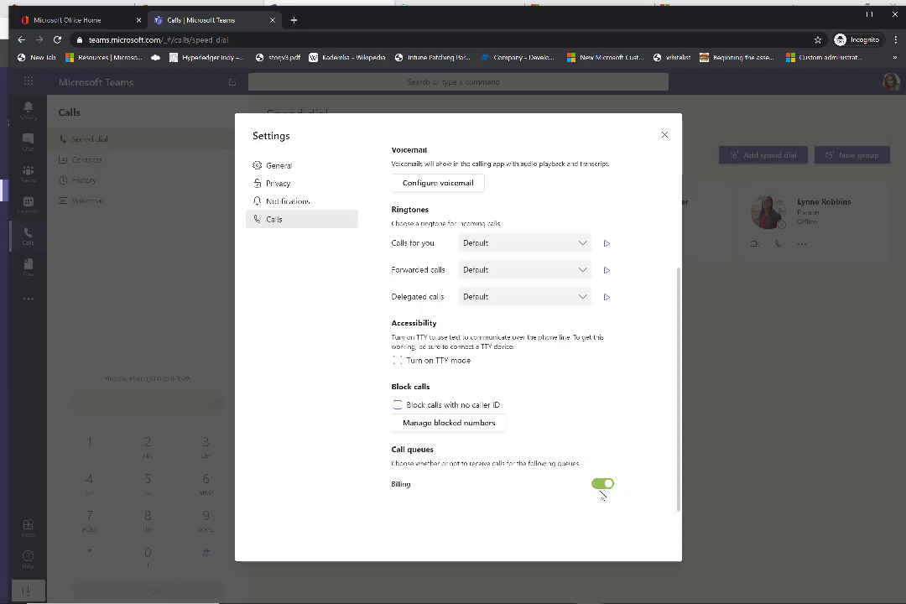
{"action": "scroll", "coordinate": [532, 461], "scroll_direction": "up", "scroll_amount": 1}
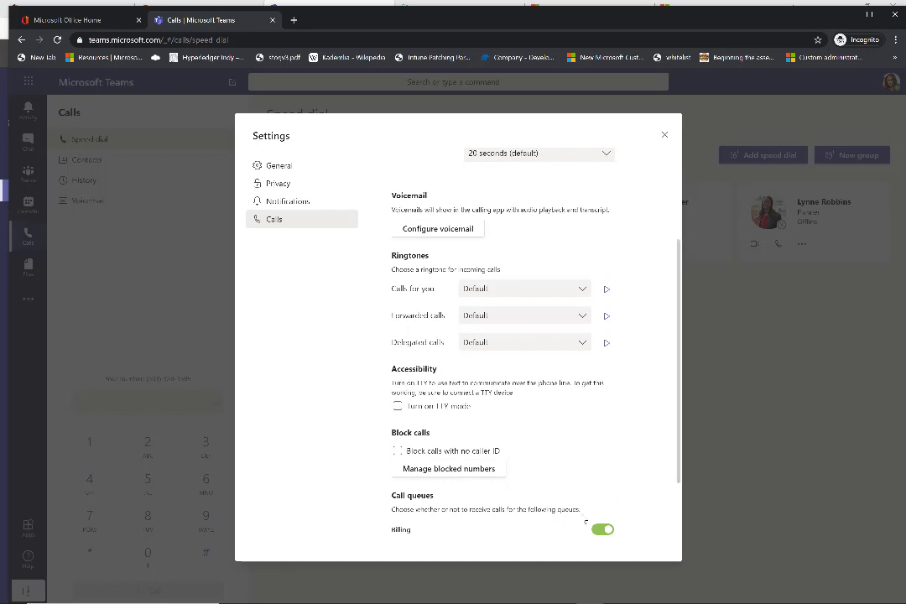
{"action": "scroll", "coordinate": [567, 510], "scroll_direction": "up", "scroll_amount": 3}
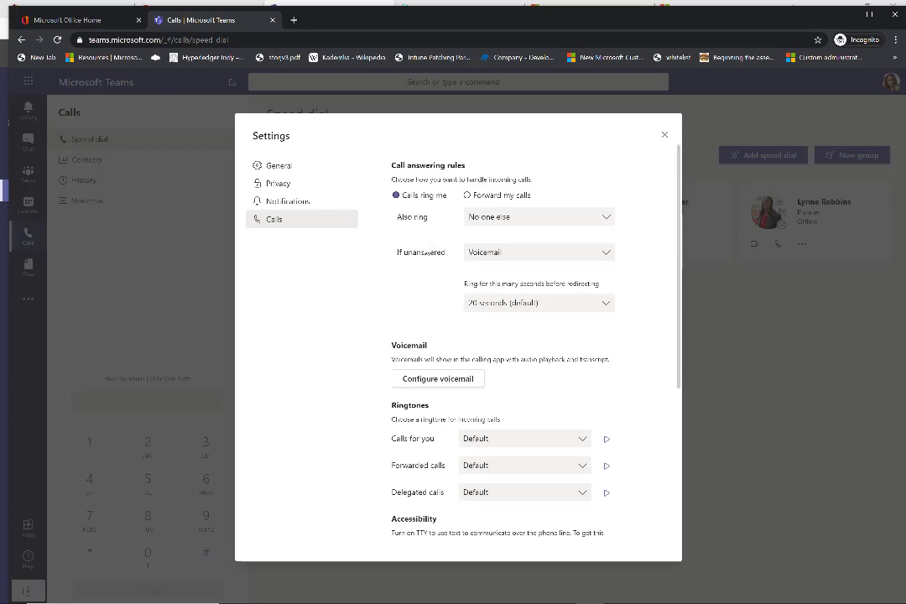
{"action": "scroll", "coordinate": [479, 285], "scroll_direction": "down", "scroll_amount": 4}
{"action": "scroll", "coordinate": [485, 313], "scroll_direction": "up", "scroll_amount": 4}
{"action": "scroll", "coordinate": [470, 337], "scroll_direction": "down", "scroll_amount": 3}
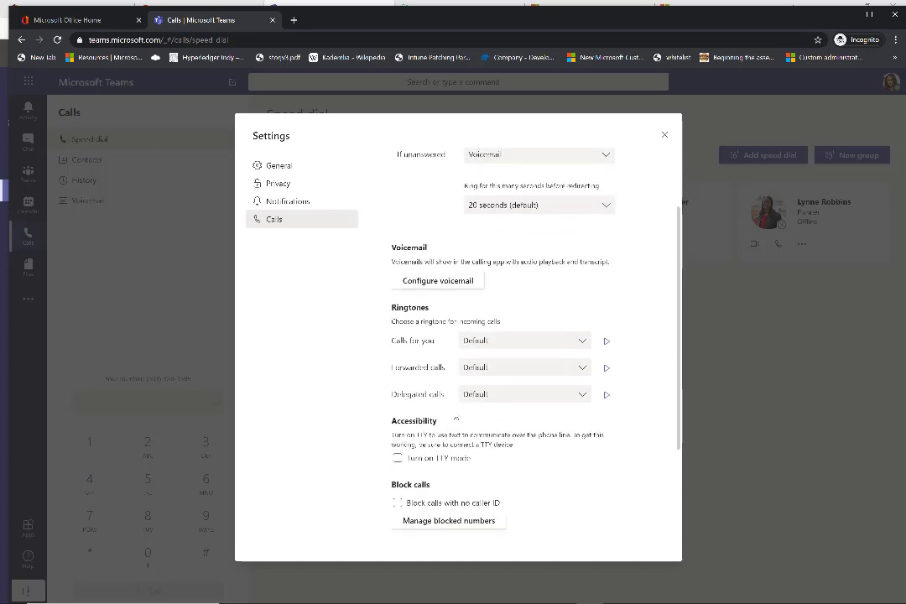
{"action": "scroll", "coordinate": [456, 417], "scroll_direction": "down", "scroll_amount": 2}
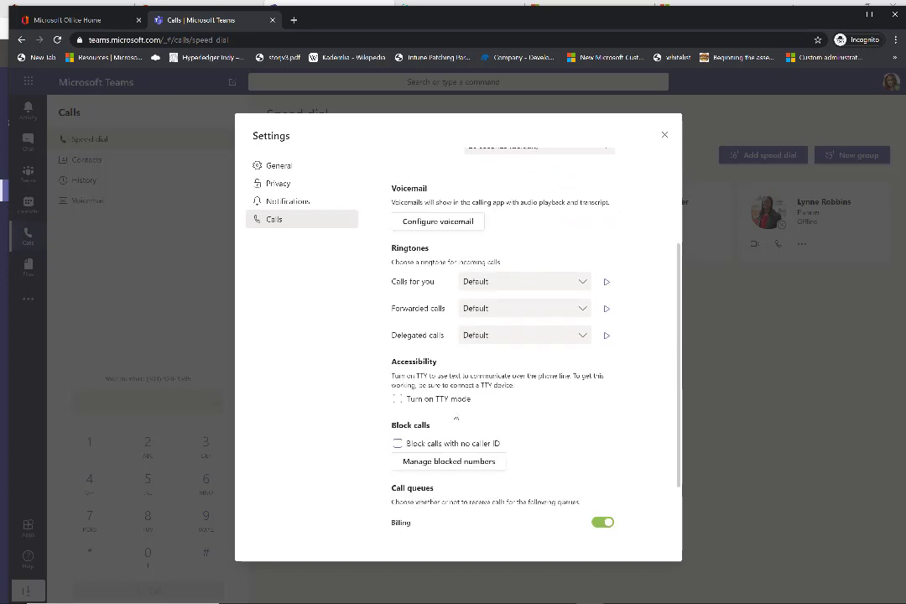
{"action": "scroll", "coordinate": [410, 413], "scroll_direction": "up", "scroll_amount": 5}
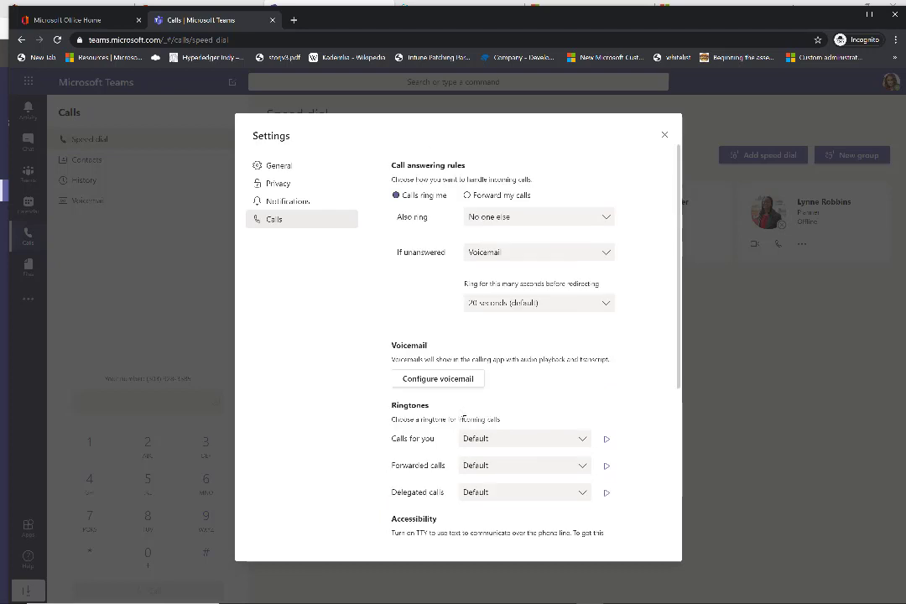
Return to the General settings page with theme, language and delegation options.
{"action": "right_click", "coordinate": [284, 160]}
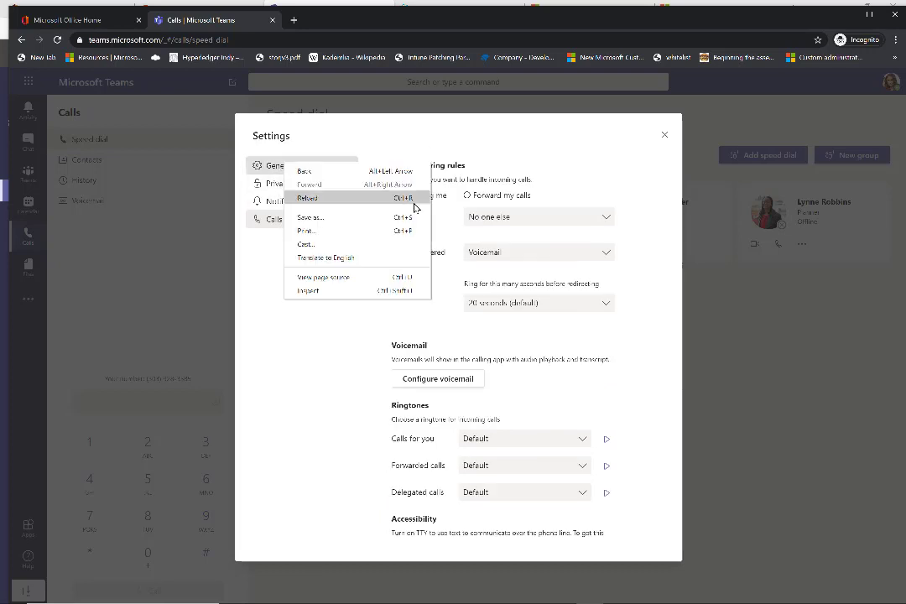
{"action": "left_click", "coordinate": [274, 165]}
{"action": "left_click", "coordinate": [273, 165]}
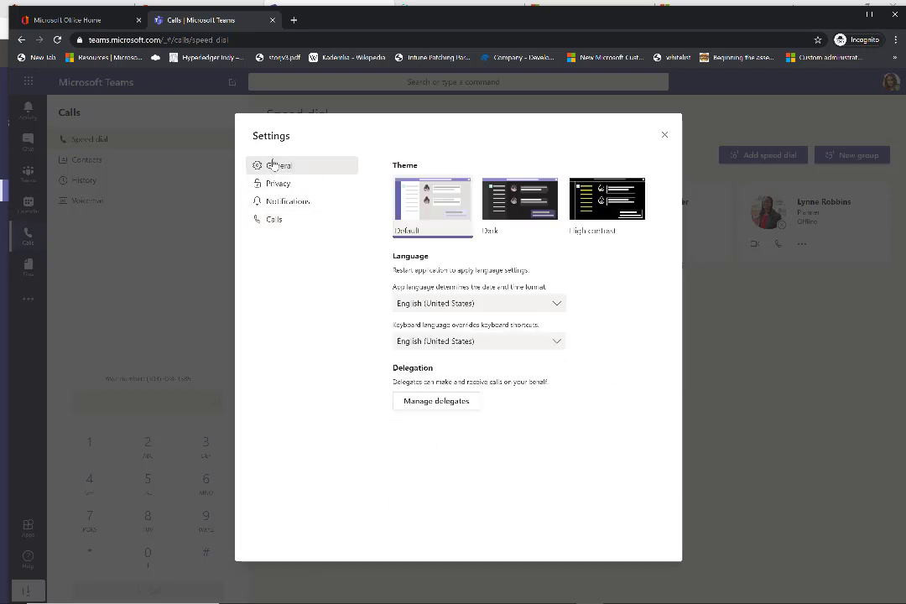
Close Settings and allow the browser's microphone and camera so the call connects.
{"action": "left_click", "coordinate": [664, 136]}
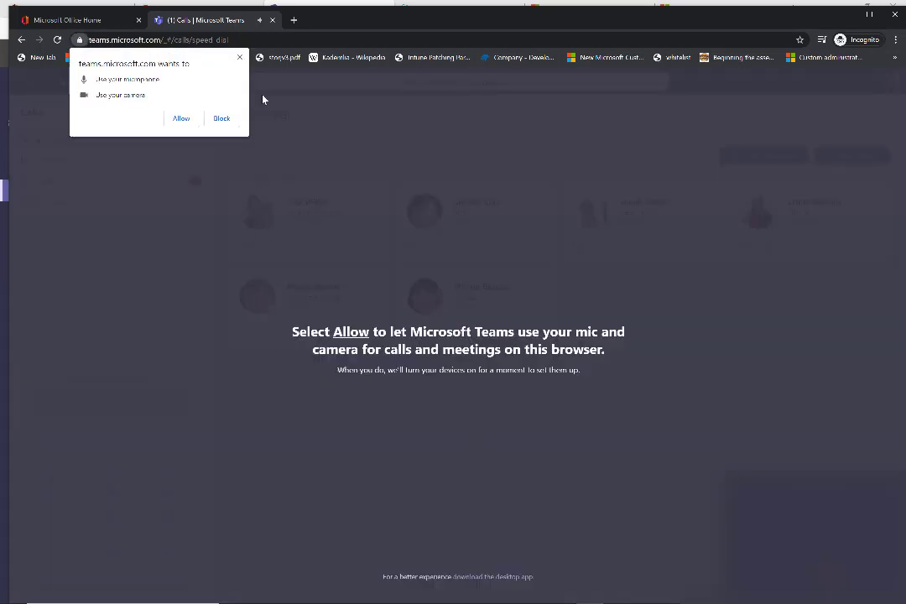
{"action": "left_click", "coordinate": [181, 122]}
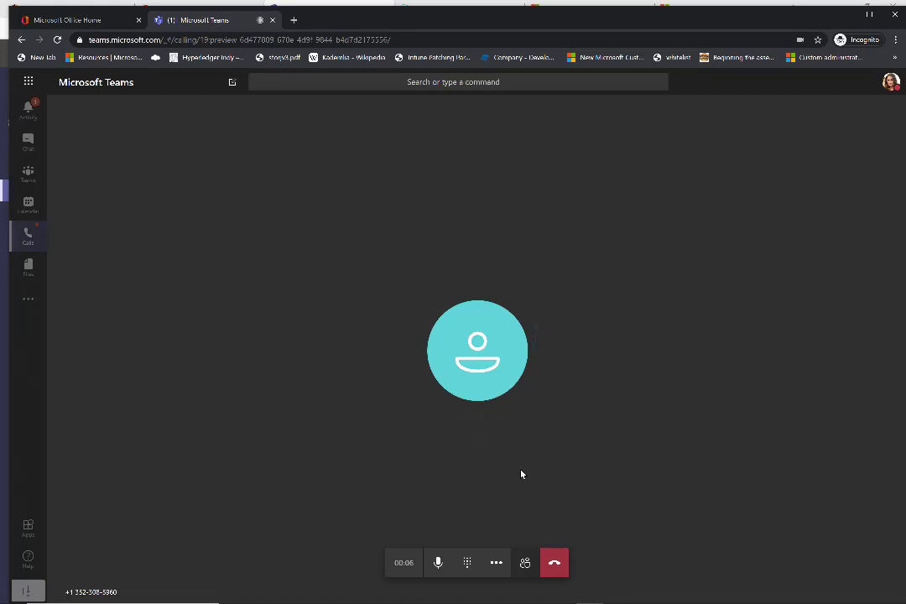
Start transferring the call from More actions and look at the transfer destination choices.
{"action": "left_click", "coordinate": [496, 565]}
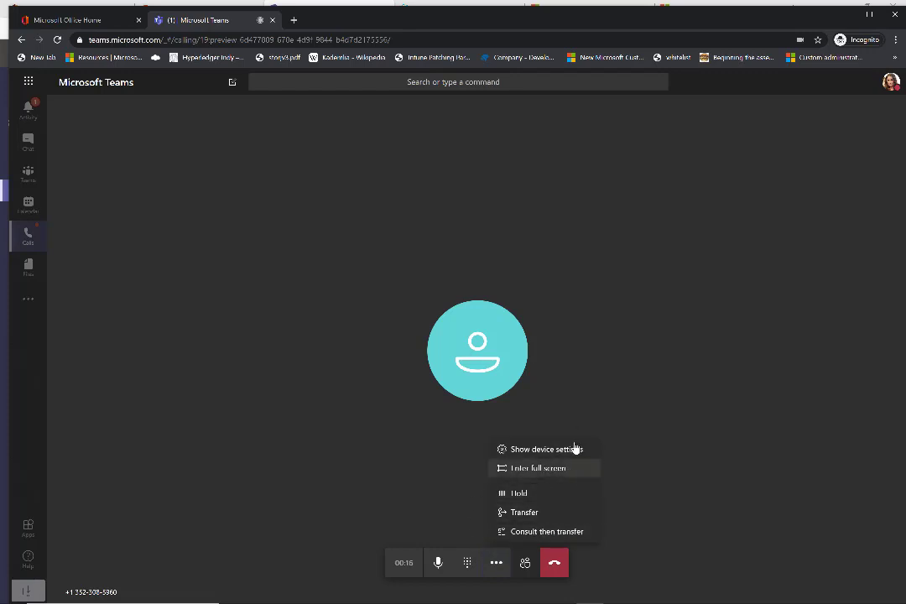
{"action": "left_click", "coordinate": [542, 520]}
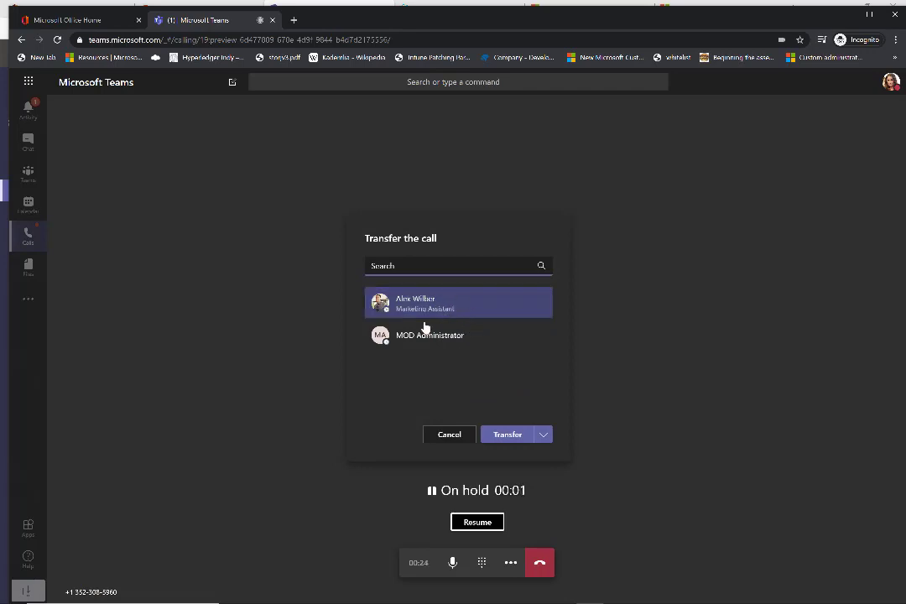
{"action": "left_click", "coordinate": [544, 435]}
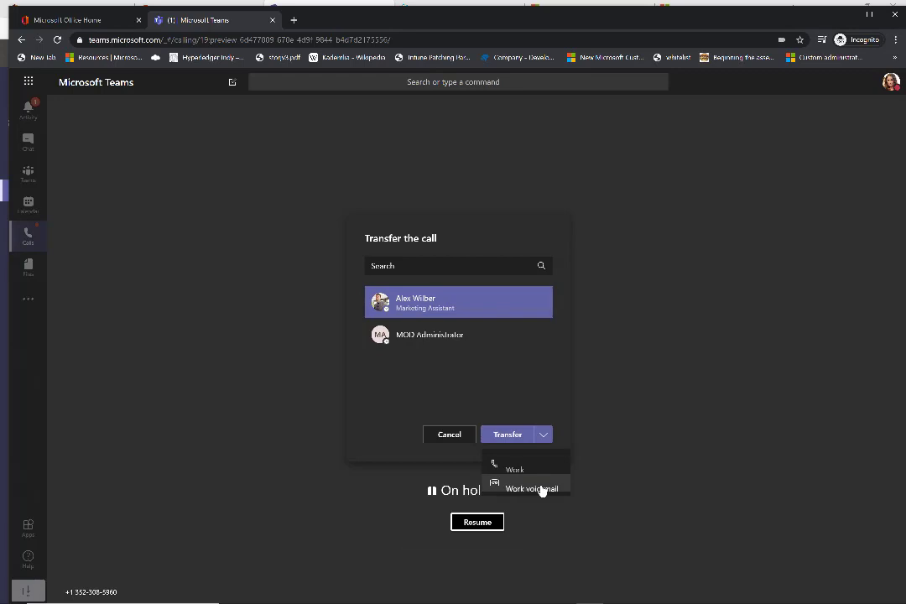
{"action": "left_click", "coordinate": [548, 382]}
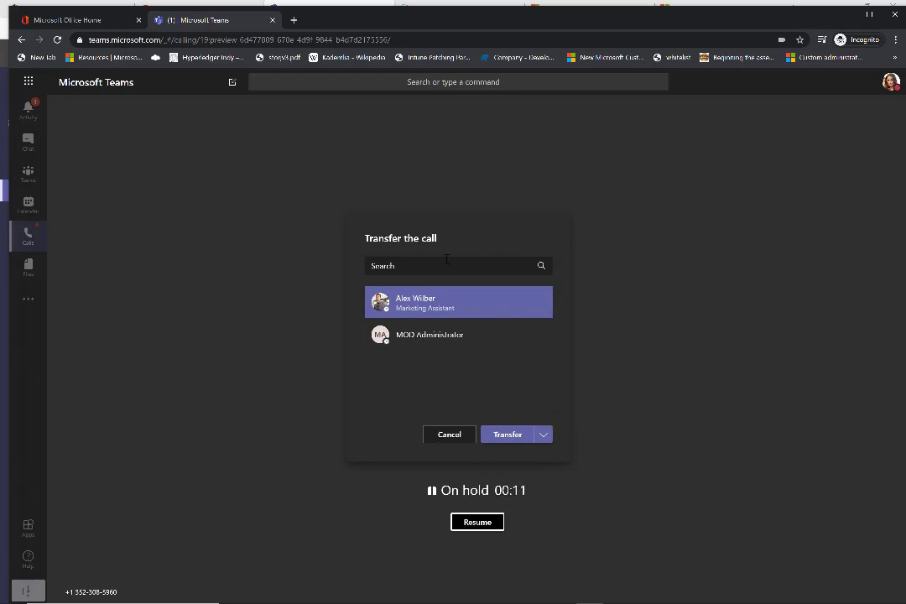
Search for a colleague, view the Work and Work voicemail options, then cancel the transfer.
{"action": "left_click", "coordinate": [444, 266]}
{"action": "type", "text": "Al"}
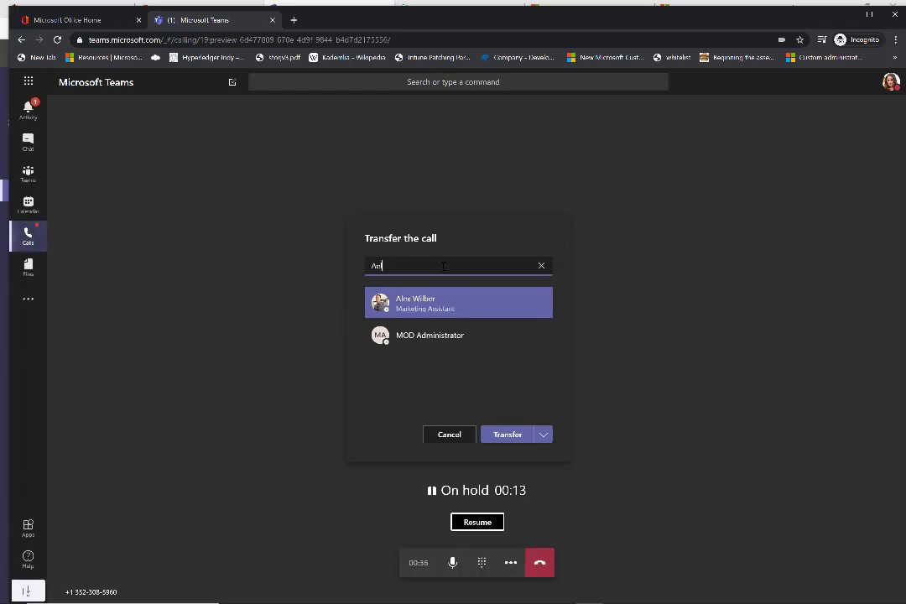
{"action": "type", "text": "ex"}
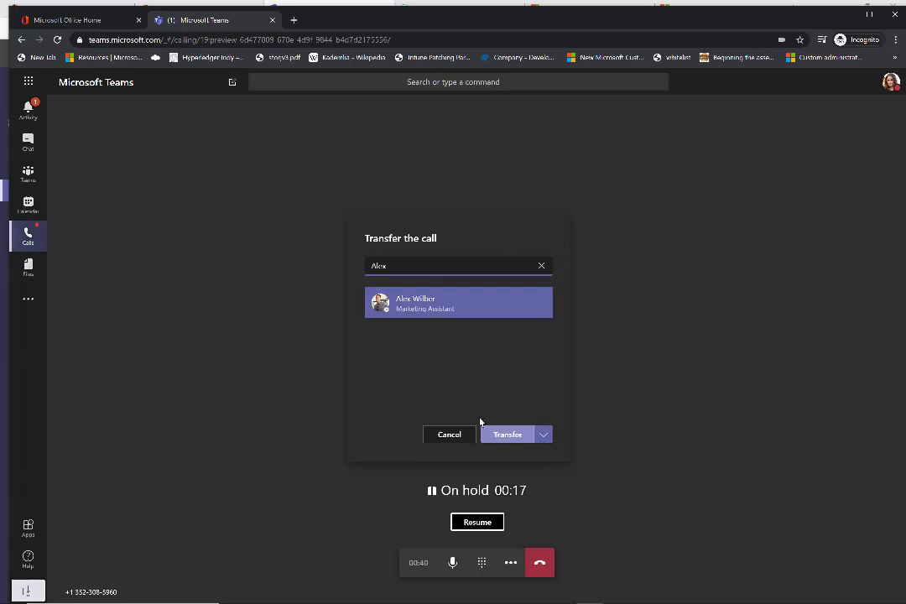
{"action": "left_click", "coordinate": [543, 434]}
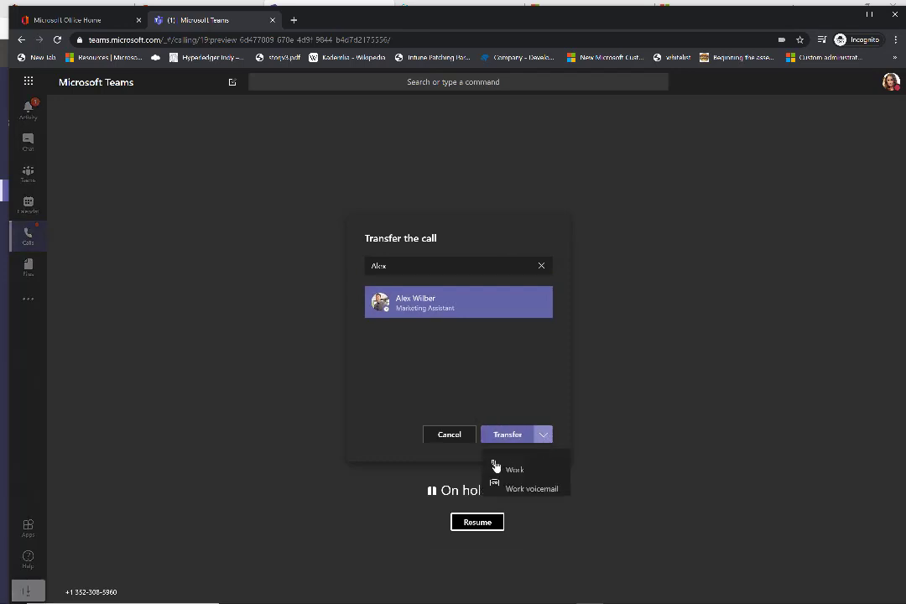
{"action": "left_click", "coordinate": [449, 435]}
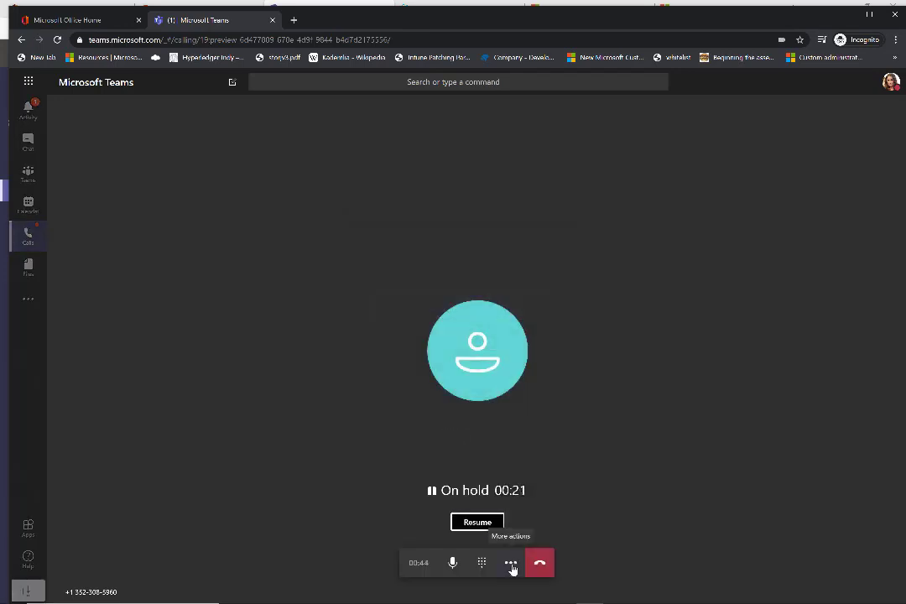
{"action": "left_click", "coordinate": [511, 563]}
{"action": "left_click", "coordinate": [569, 532]}
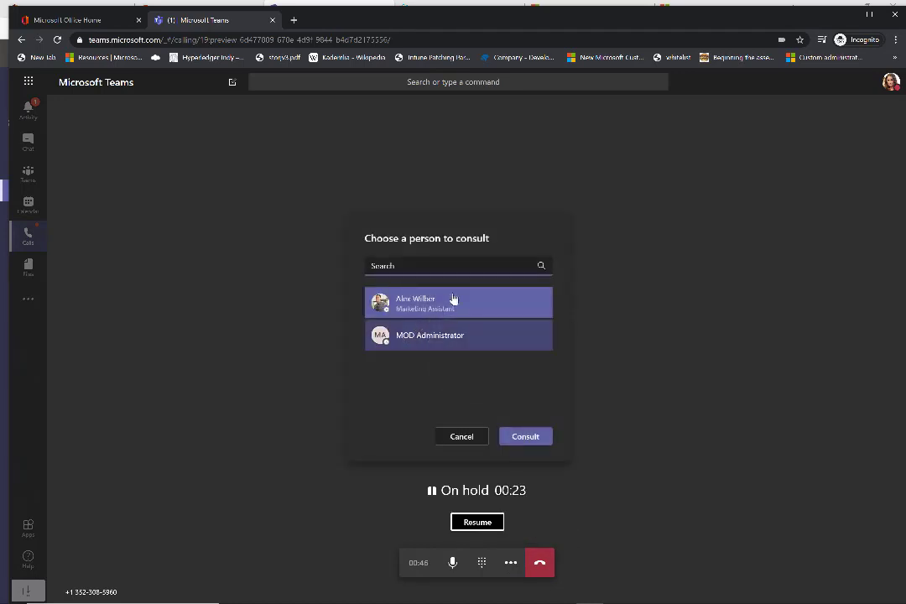
{"action": "left_click", "coordinate": [407, 310]}
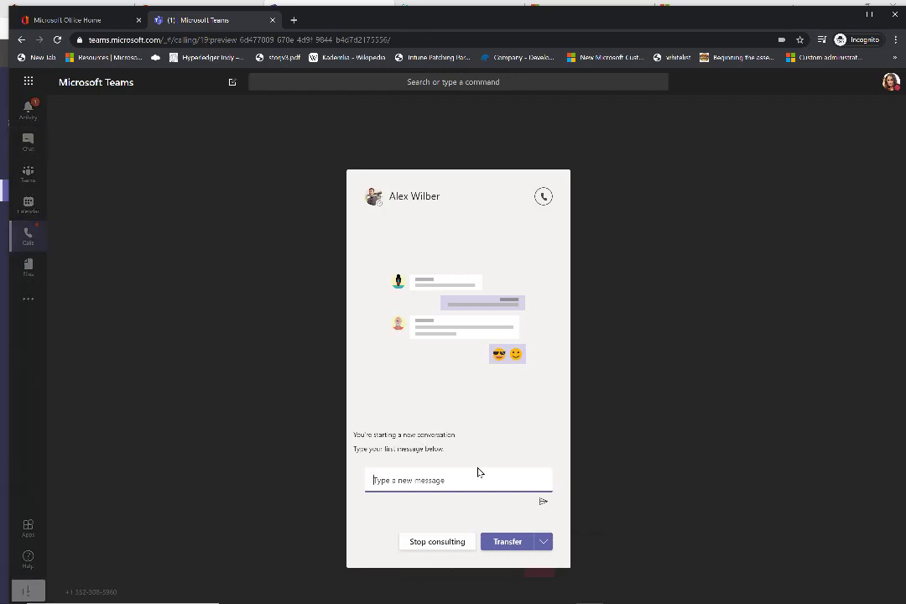
{"action": "left_click", "coordinate": [435, 542]}
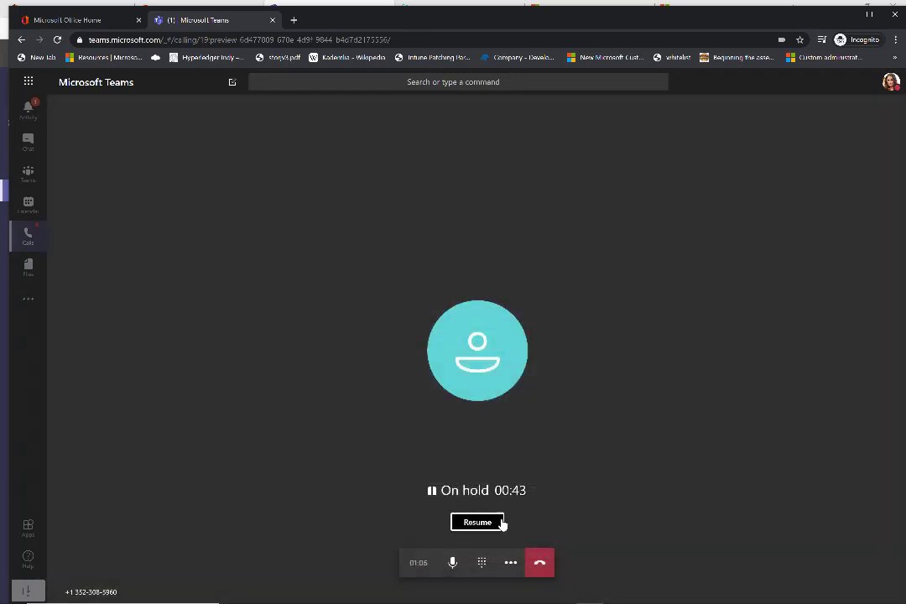
{"action": "left_click", "coordinate": [510, 563]}
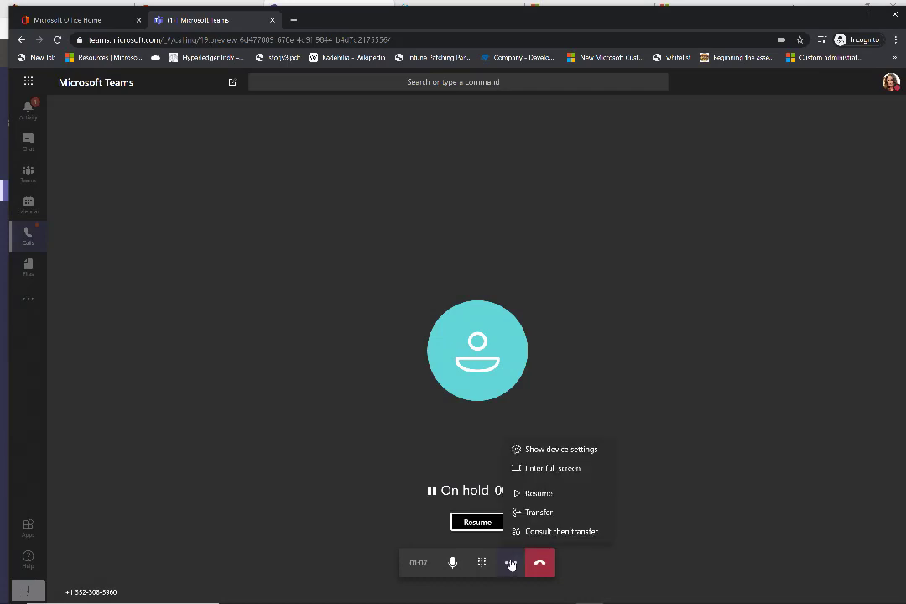
{"action": "left_click", "coordinate": [560, 450]}
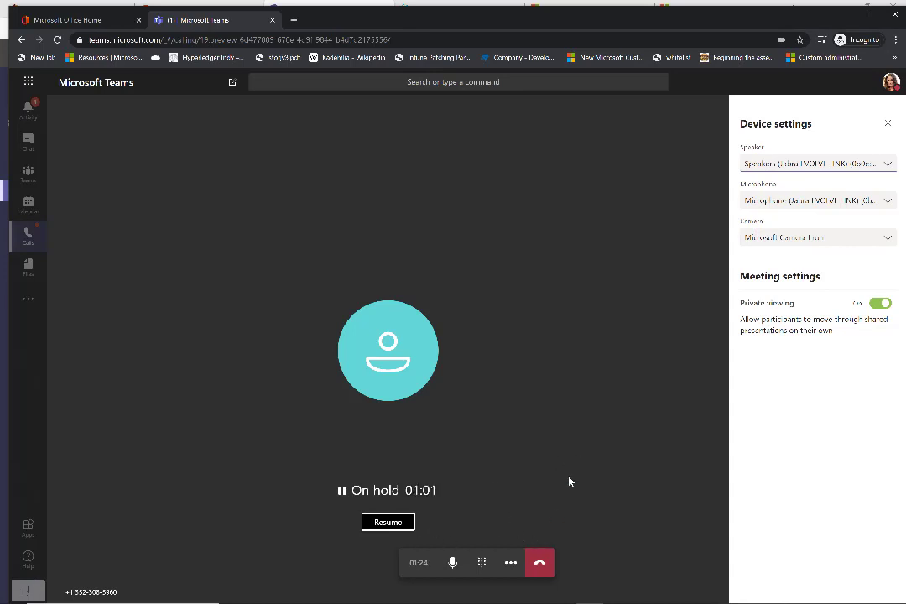
{"action": "left_click", "coordinate": [888, 124]}
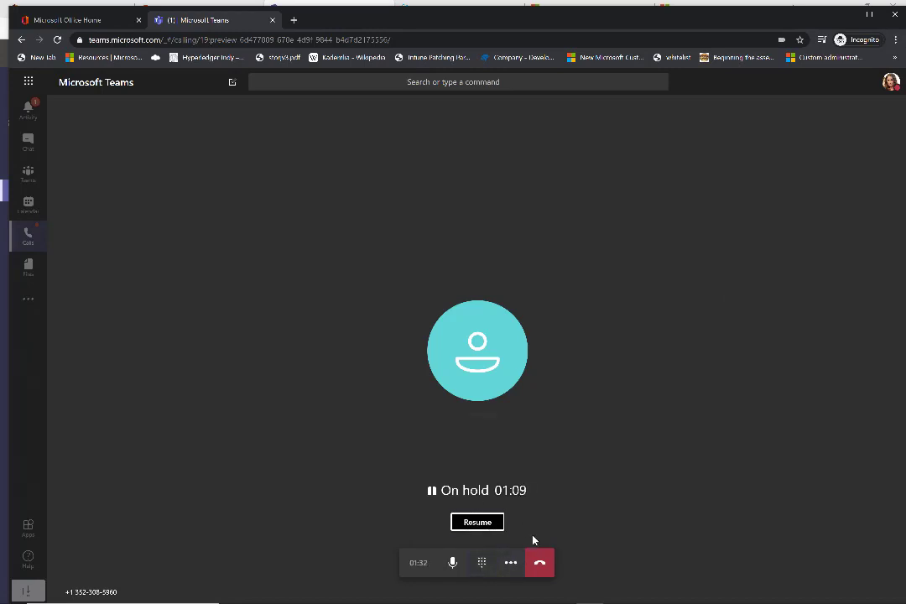
Hang up the held call and dismiss the call-quality rating prompt.
{"action": "left_click", "coordinate": [541, 565]}
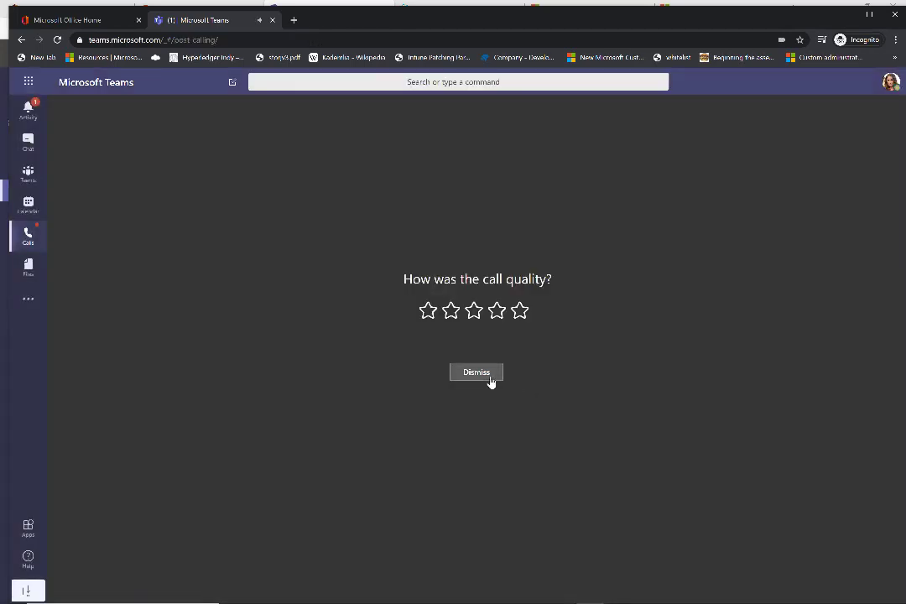
{"action": "left_click", "coordinate": [492, 380]}
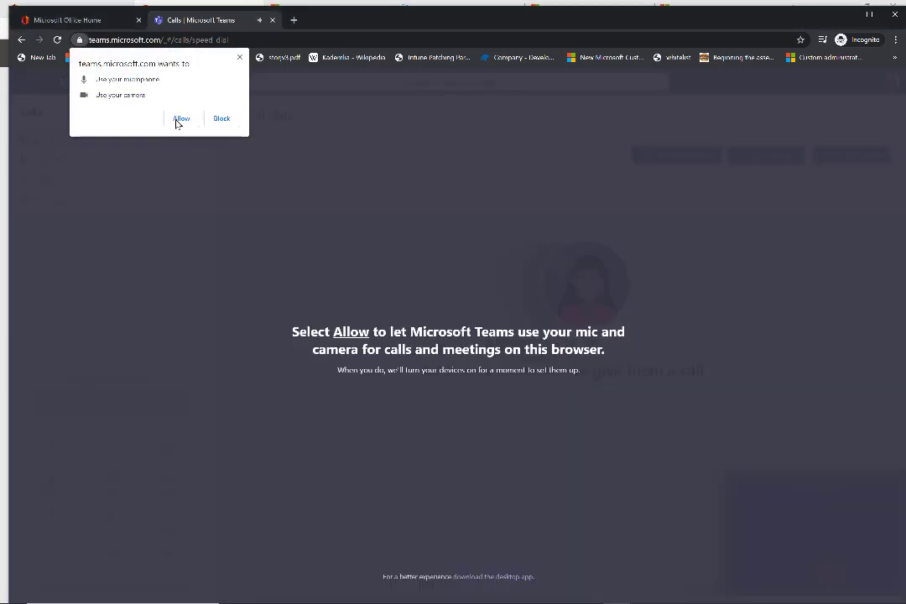
Allow microphone and camera access, park the new call under pickup code 10, and return to Speed dial.
{"action": "left_click", "coordinate": [177, 119]}
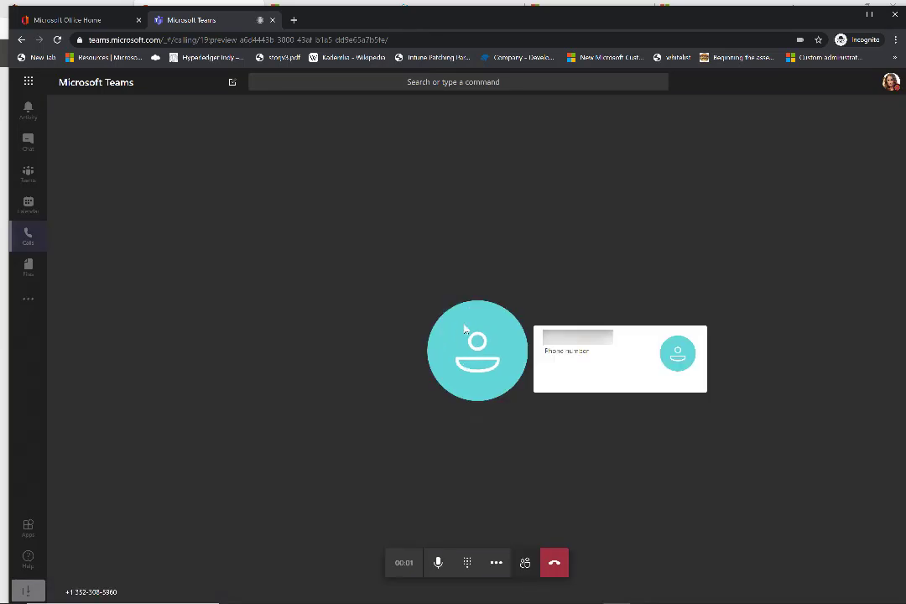
{"action": "left_click", "coordinate": [495, 569]}
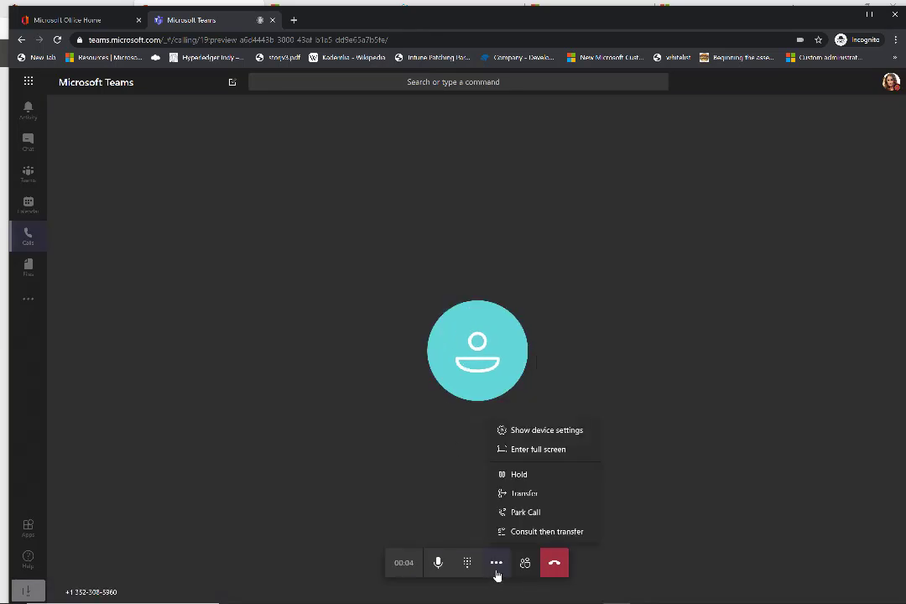
{"action": "left_click", "coordinate": [555, 513]}
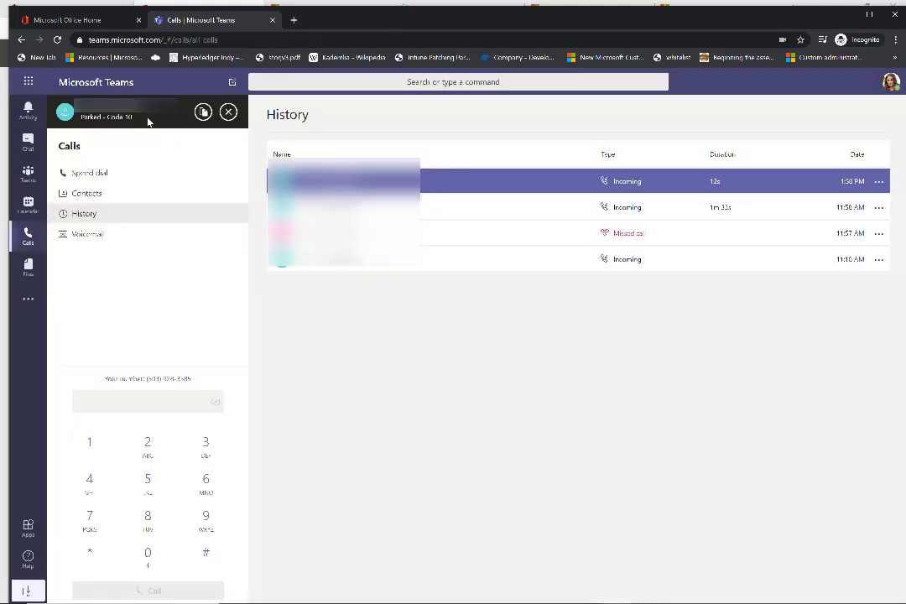
{"action": "left_click", "coordinate": [204, 112]}
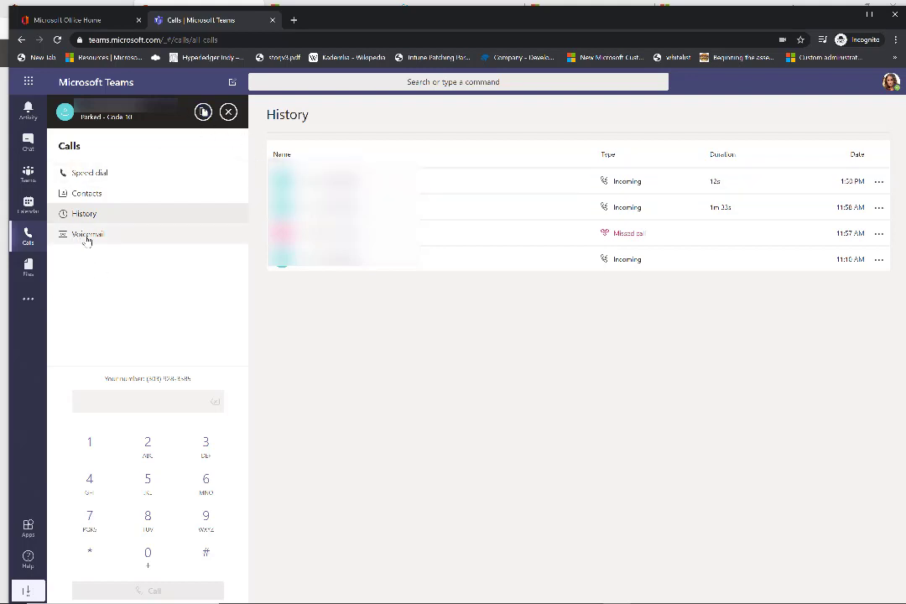
{"action": "left_click", "coordinate": [124, 172]}
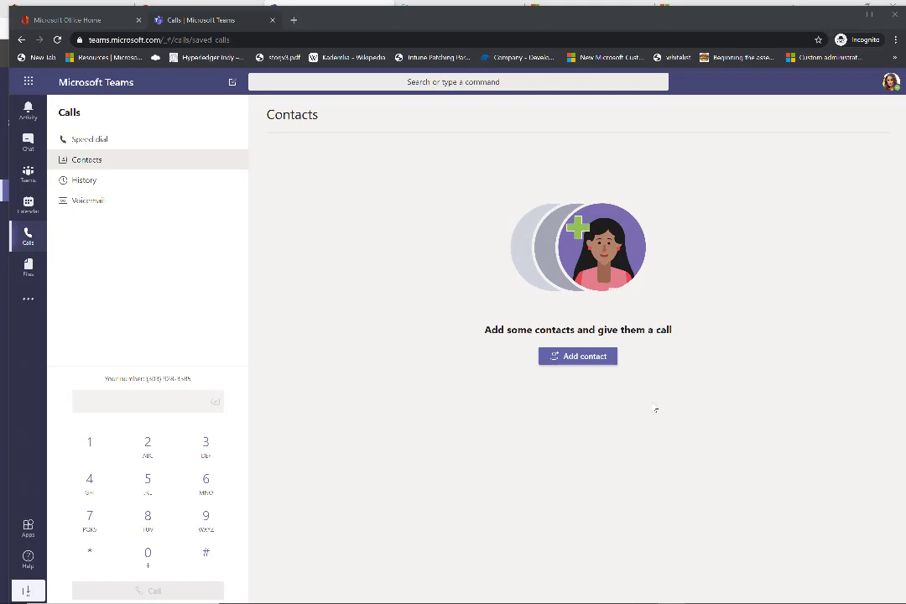
{"action": "key", "text": "alt+Tab"}
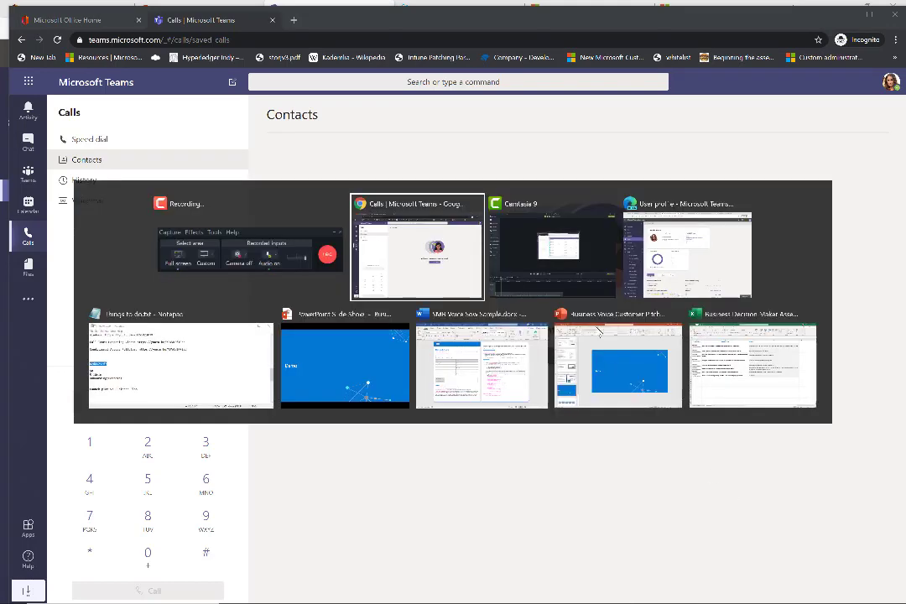
{"action": "left_click", "coordinate": [481, 365]}
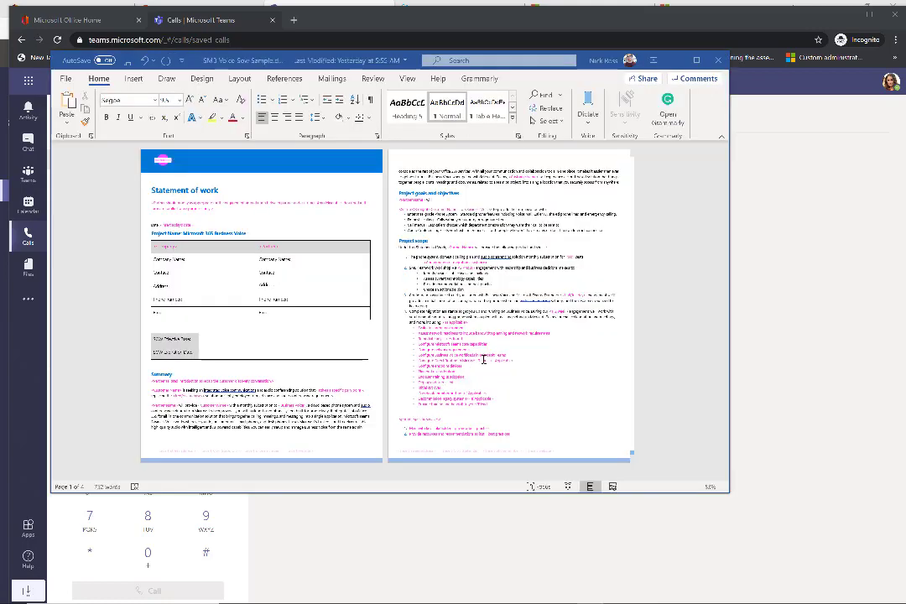
{"action": "left_click_drag", "start_coordinate": [712, 60], "coordinate": [701, 35]}
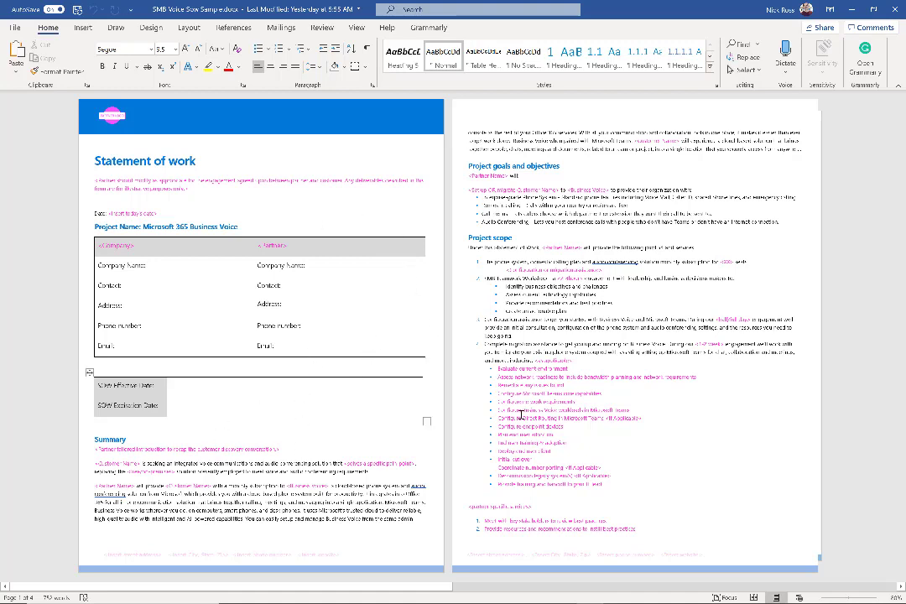
{"action": "key", "text": "alt+Tab"}
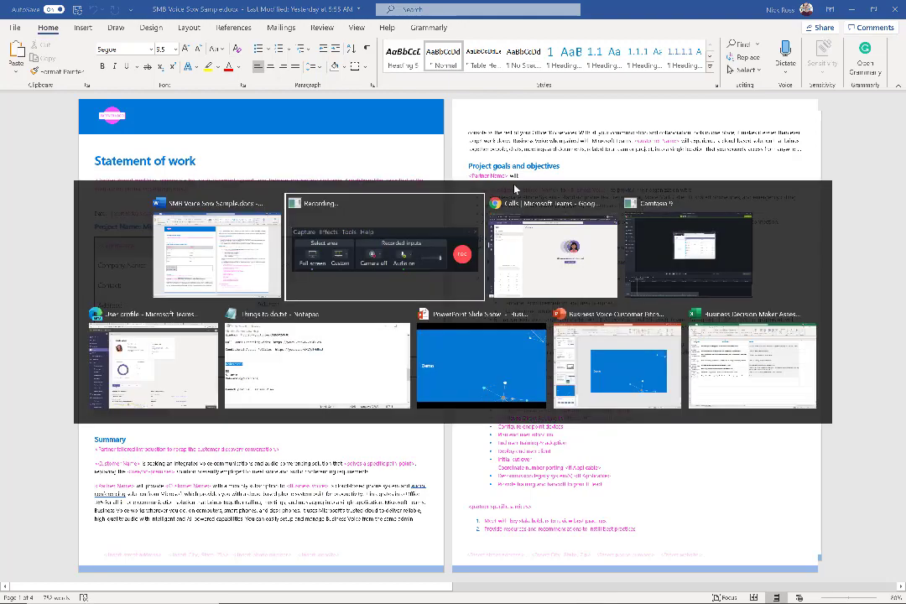